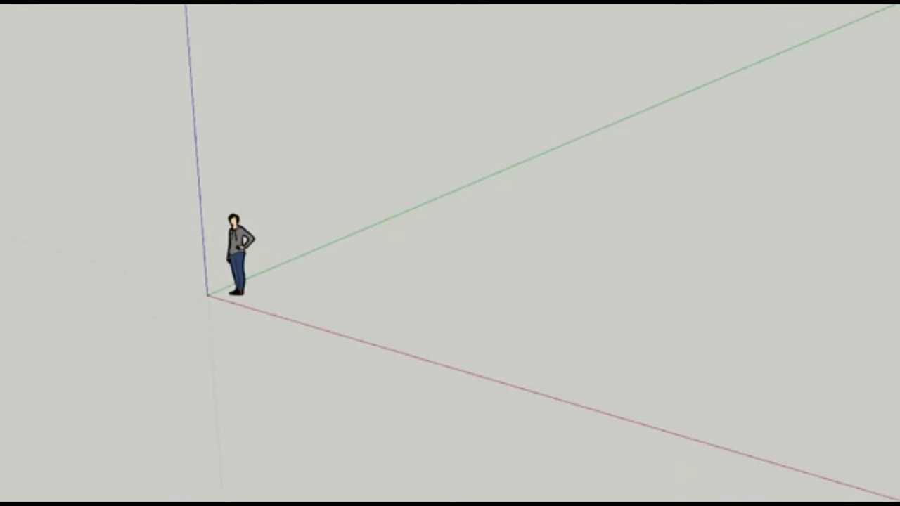
Step: Delete the default standing person figure, leaving only the drawing axes
{"action": "left_click", "coordinate": [239, 253]}
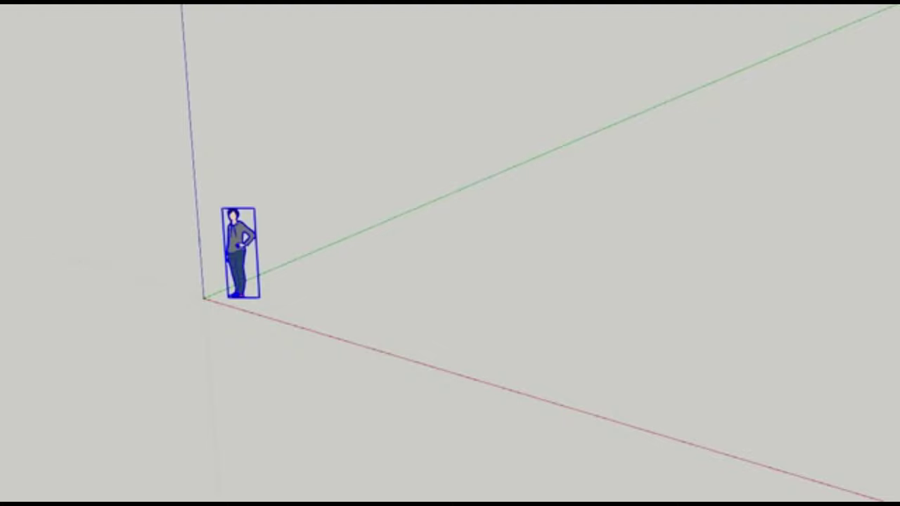
{"action": "key", "text": "Delete"}
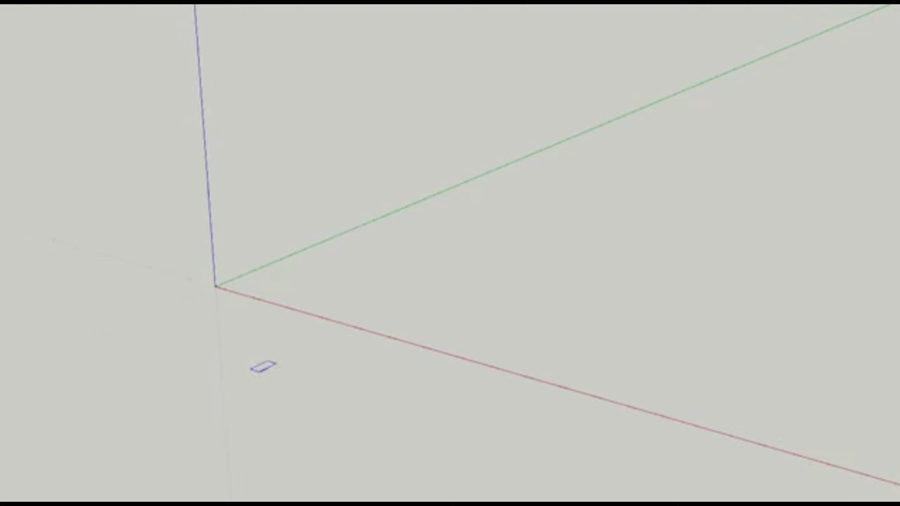
{"action": "left_click", "coordinate": [216, 286]}
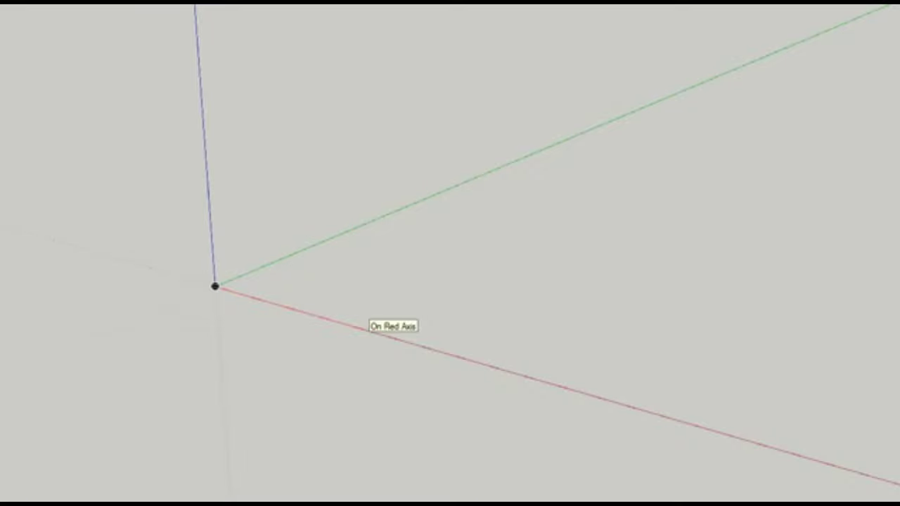
Step: Draw a rectangle with a 10' side at the origin and push/pull it into a thin slab
{"action": "left_click", "coordinate": [592, 395]}
{"action": "type", "text": "10'"}
{"action": "key", "text": "Return"}
{"action": "scroll", "coordinate": [731, 303], "scroll_direction": "down", "scroll_amount": 2}
{"action": "left_click", "coordinate": [639, 169]}
{"action": "left_click", "coordinate": [397, 291]}
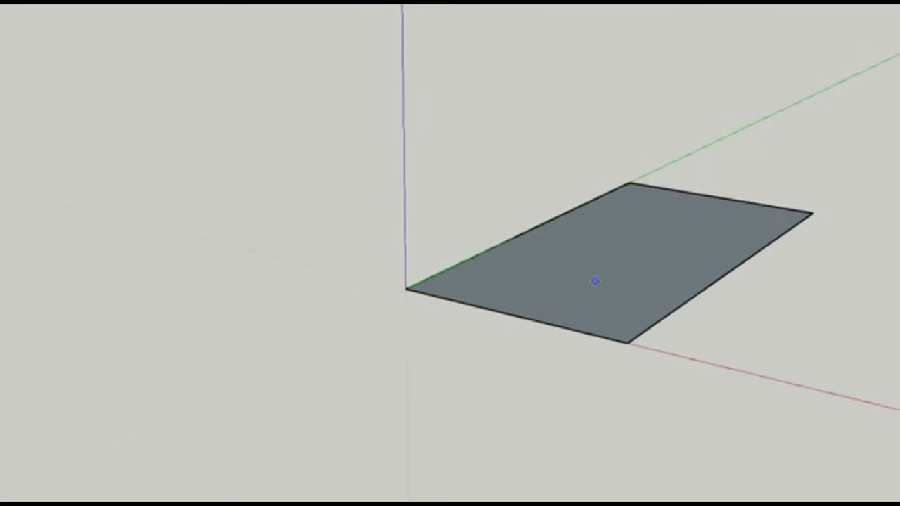
{"action": "scroll", "coordinate": [594, 282], "scroll_direction": "up", "scroll_amount": 2}
{"action": "scroll", "coordinate": [594, 280], "scroll_direction": "up", "scroll_amount": 1}
{"action": "scroll", "coordinate": [601, 277], "scroll_direction": "up", "scroll_amount": 1}
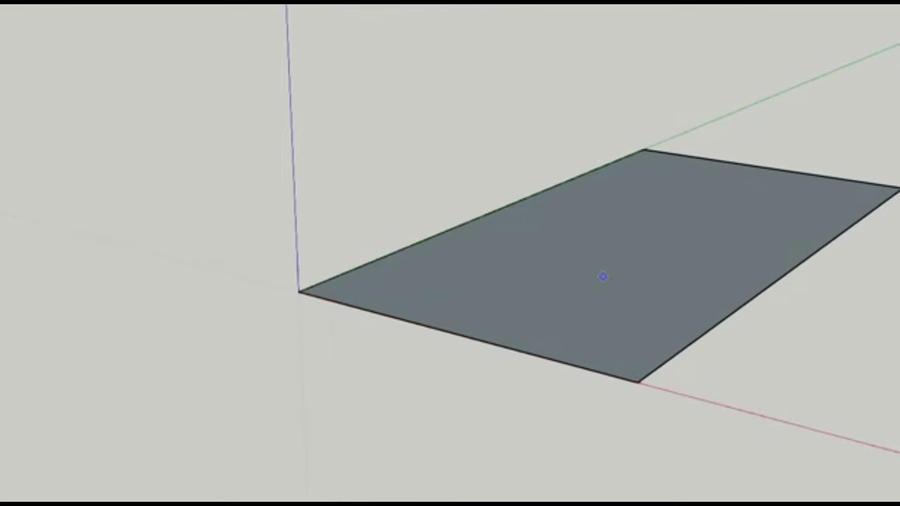
{"action": "left_click", "coordinate": [541, 275]}
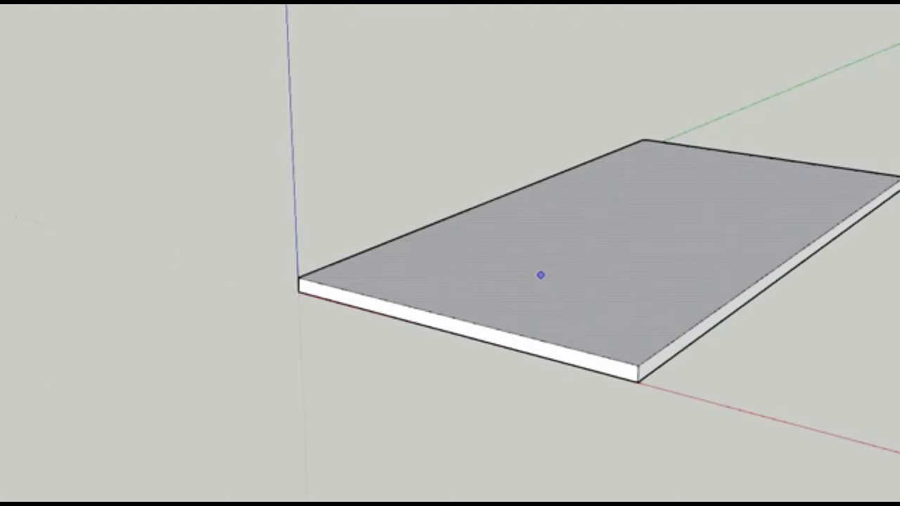
{"action": "left_click", "coordinate": [540, 275]}
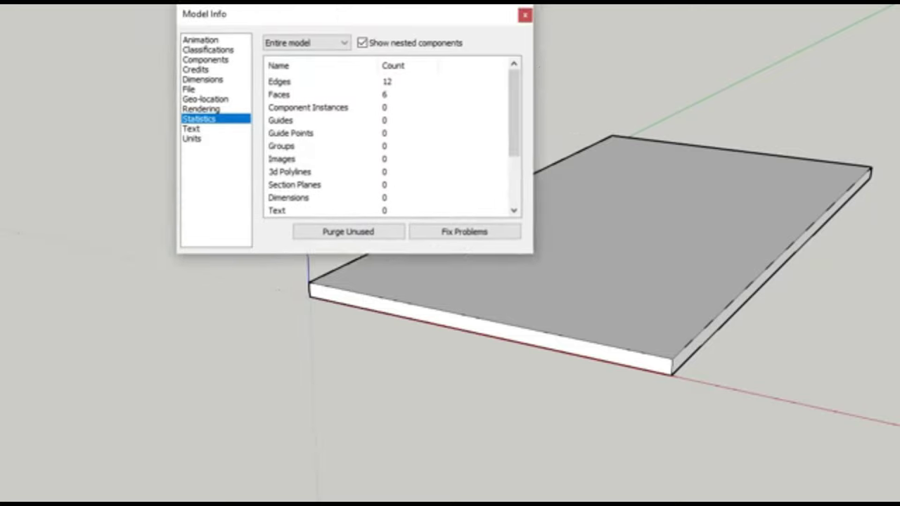
Step: Set the model's length units to centimetres in Model Info, then select the slab
{"action": "left_click", "coordinate": [230, 222]}
{"action": "left_click", "coordinate": [495, 146]}
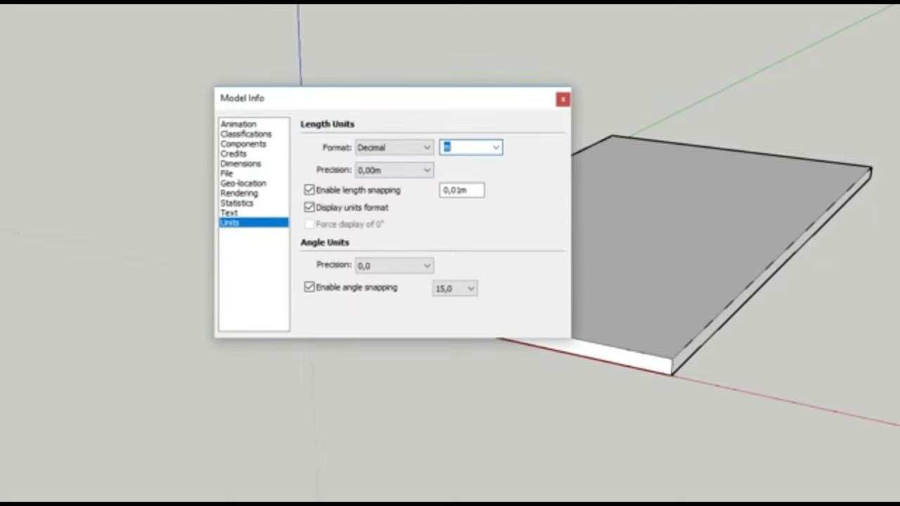
{"action": "left_click", "coordinate": [470, 192]}
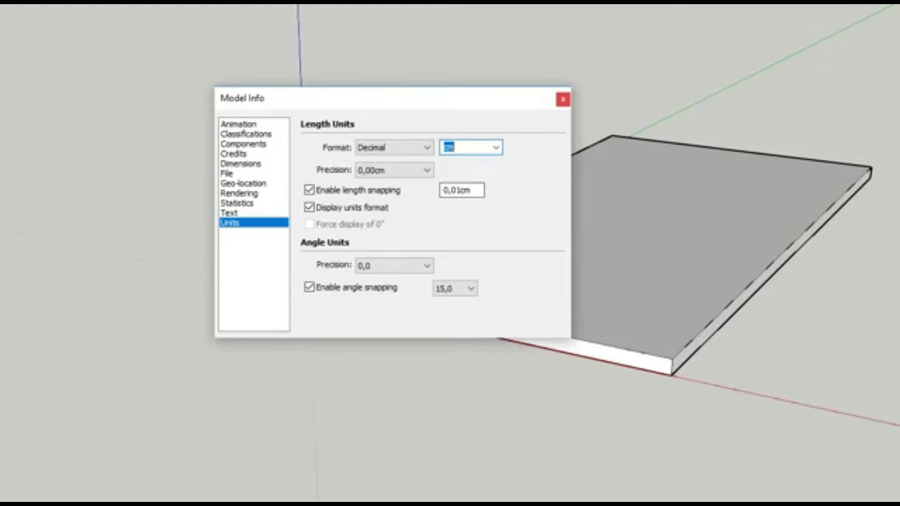
{"action": "key", "text": "Escape"}
{"action": "scroll", "coordinate": [450, 253], "scroll_direction": "up", "scroll_amount": 3}
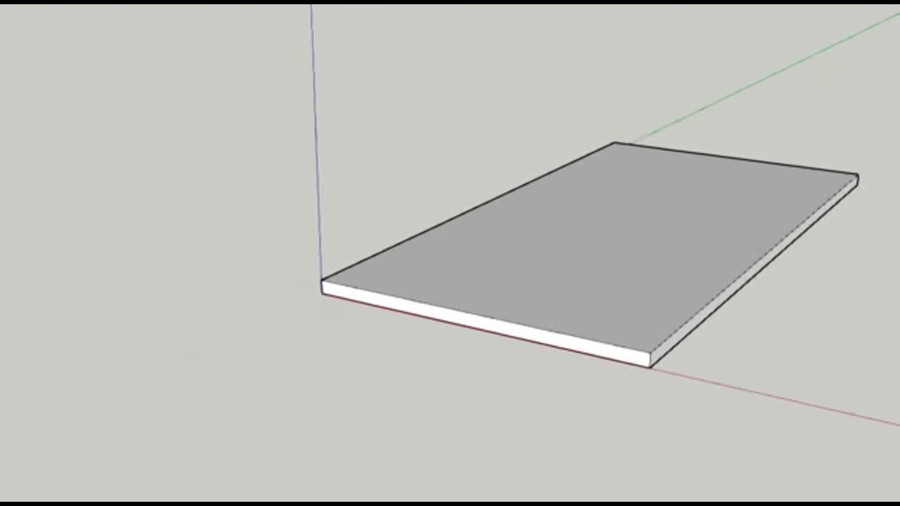
{"action": "double_click", "coordinate": [563, 241]}
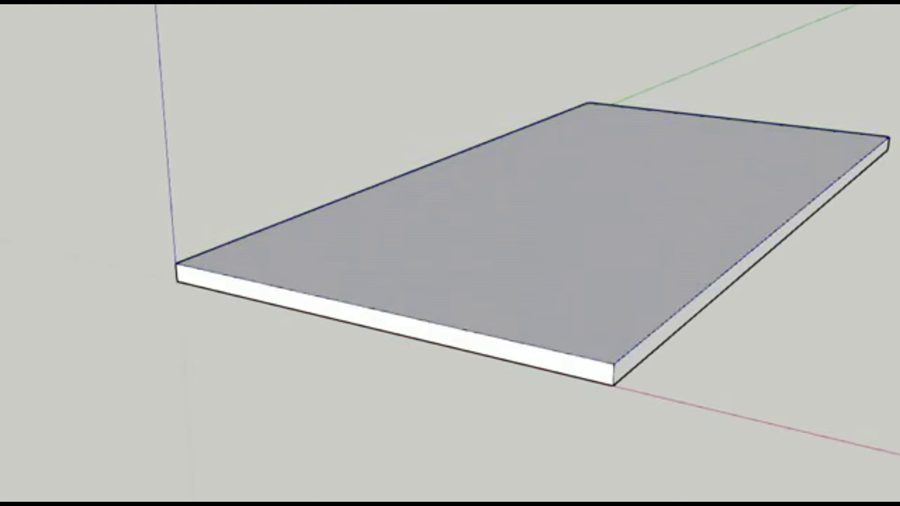
Step: Copy the floor slab 300 straight up along the blue axis as the roof, then select it
{"action": "triple_click", "coordinate": [562, 241]}
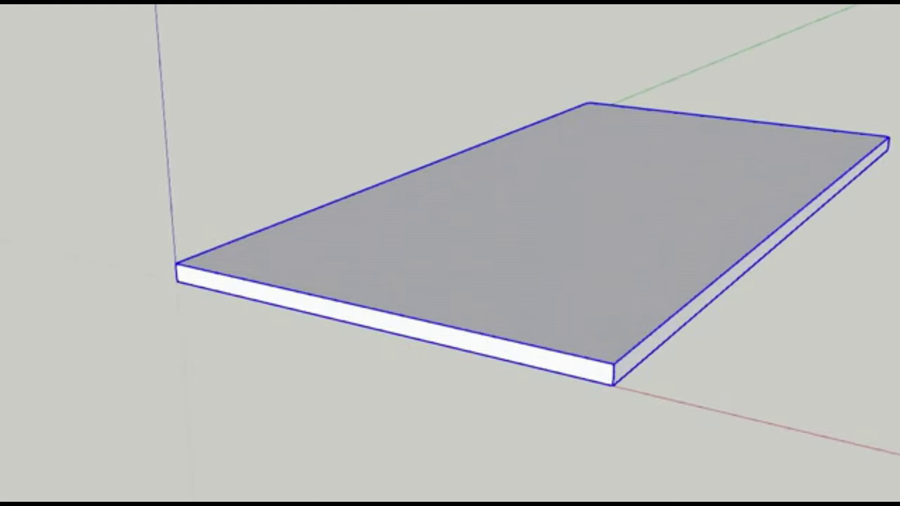
{"action": "scroll", "coordinate": [631, 294], "scroll_direction": "down", "scroll_amount": 2}
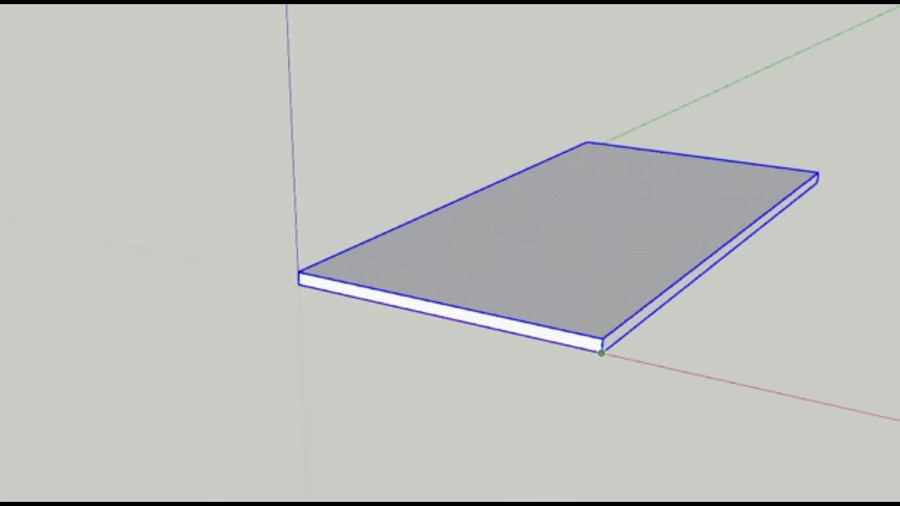
{"action": "left_click", "coordinate": [601, 353]}
{"action": "type", "text": "300"}
{"action": "key", "text": "Return"}
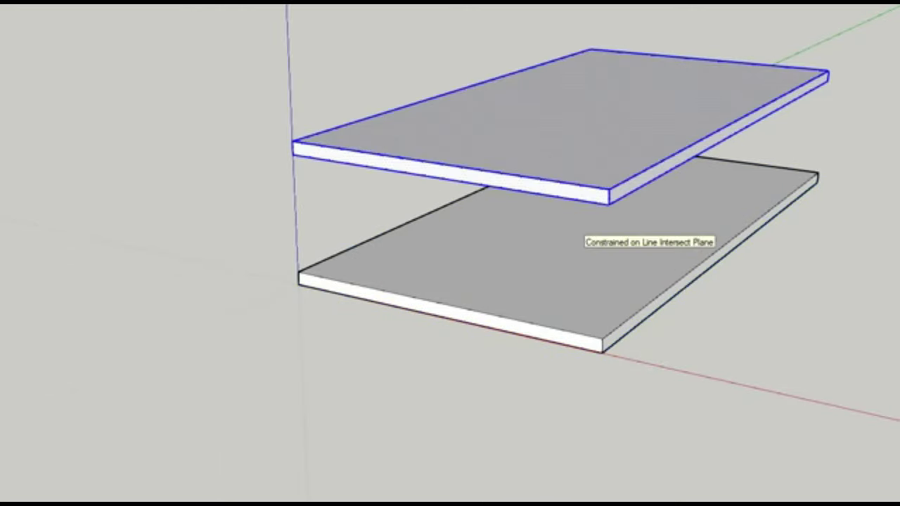
{"action": "scroll", "coordinate": [558, 229], "scroll_direction": "up", "scroll_amount": 3}
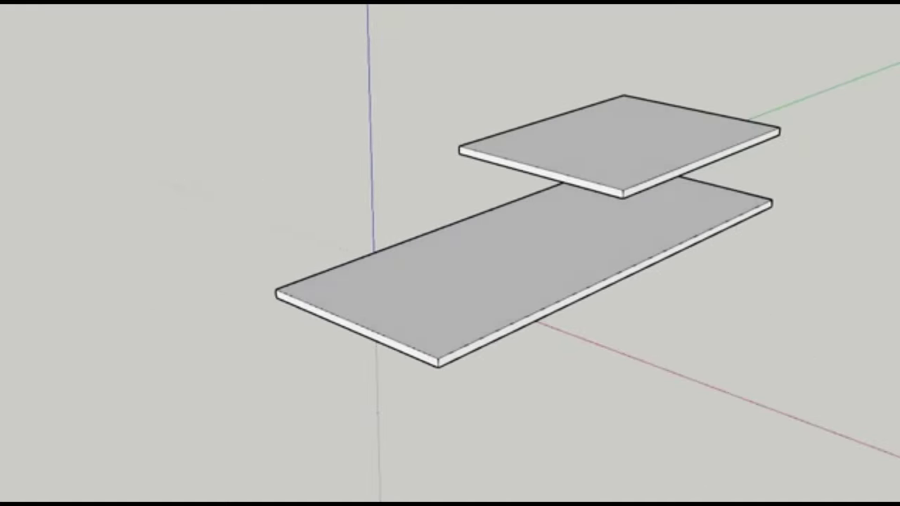
{"action": "left_click", "coordinate": [618, 144]}
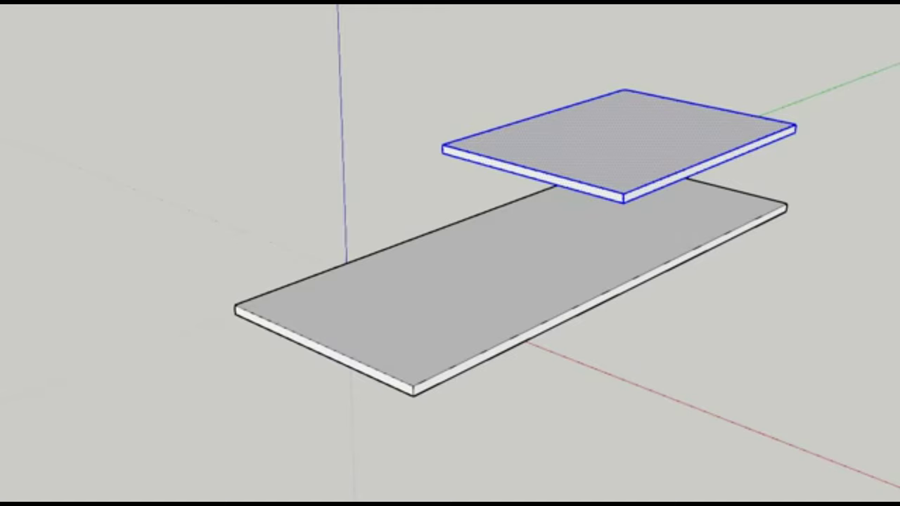
{"action": "scroll", "coordinate": [633, 165], "scroll_direction": "up", "scroll_amount": 2}
{"action": "scroll", "coordinate": [632, 165], "scroll_direction": "up", "scroll_amount": 2}
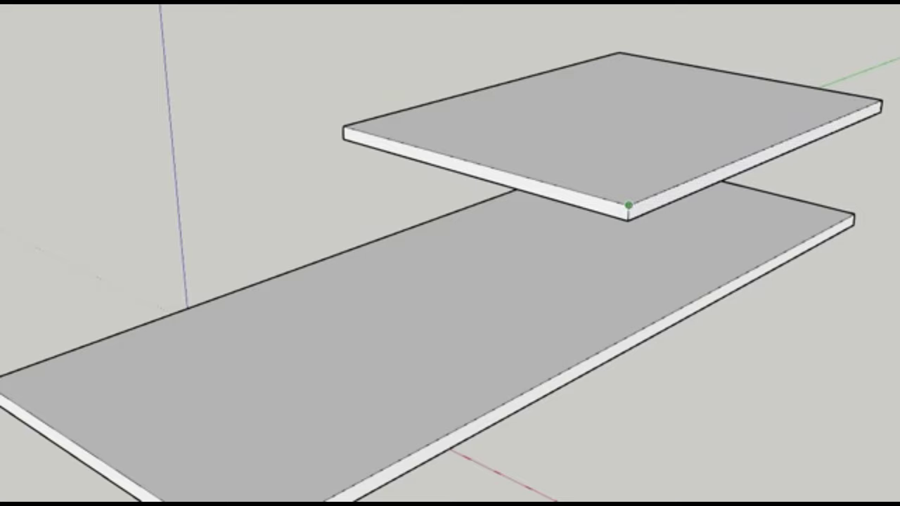
Step: Draw a rectangle along the lower slab's front edge and raise it into a low strip
{"action": "left_click", "coordinate": [820, 211]}
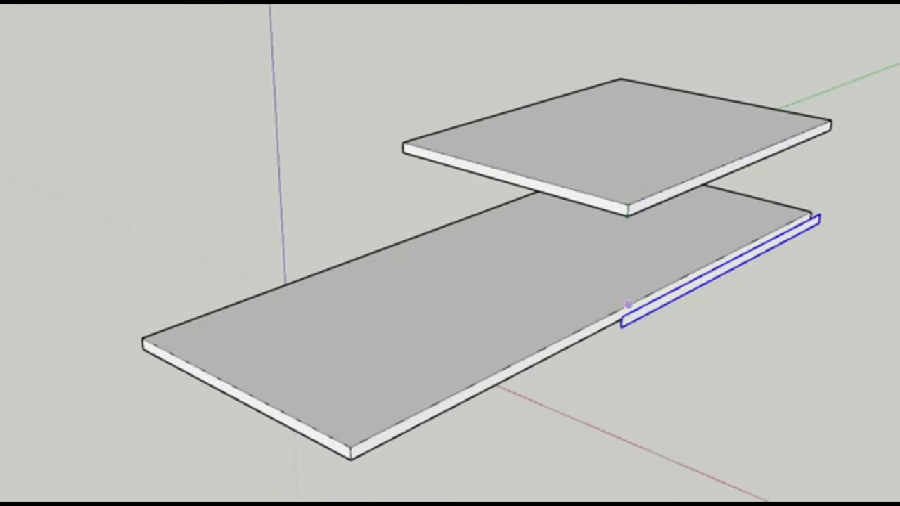
{"action": "left_click", "coordinate": [647, 322]}
{"action": "key", "text": "p"}
{"action": "left_click_drag", "start_coordinate": [639, 322], "coordinate": [579, 331]}
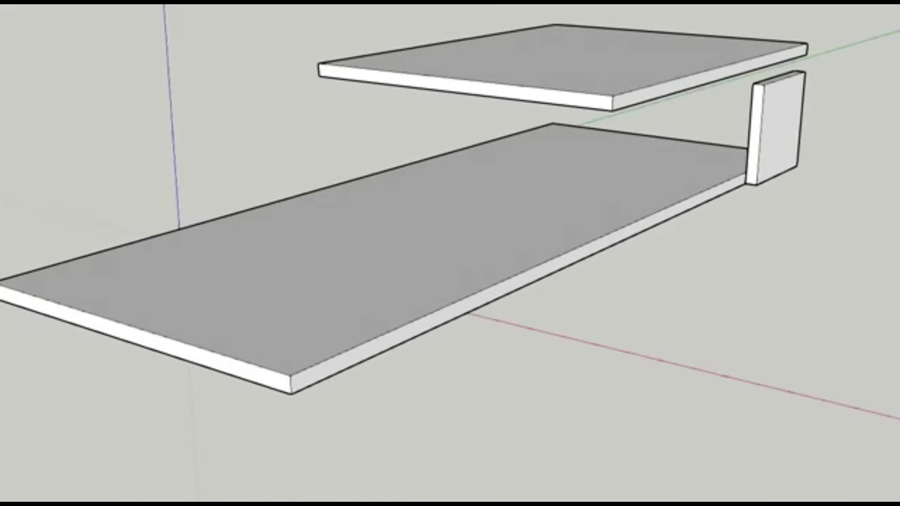
Step: Add a second low ledge along the slab edge, leaving a gap, meeting the upright end wall
{"action": "left_click", "coordinate": [779, 128]}
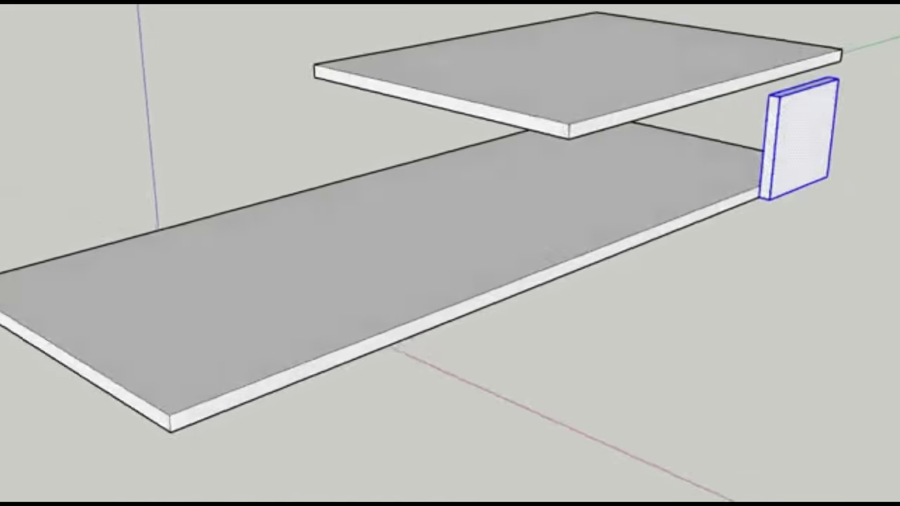
{"action": "key", "text": "l"}
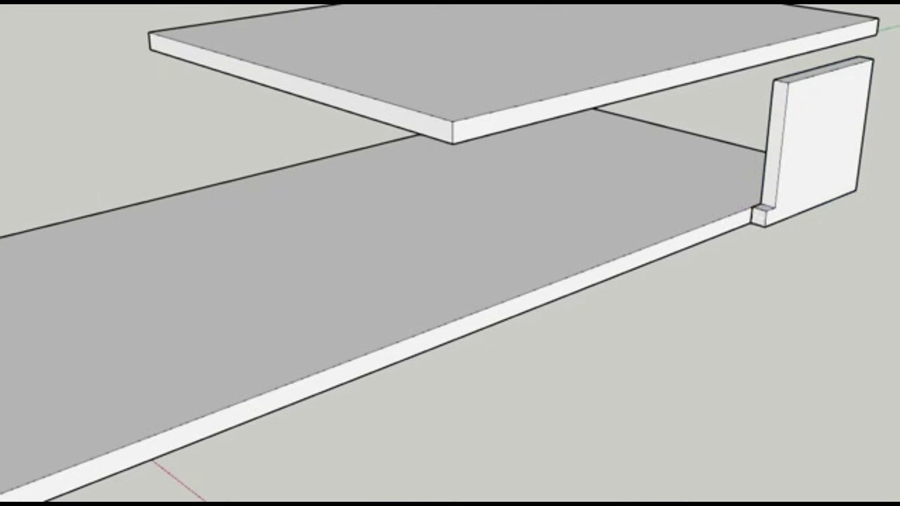
{"action": "left_click_drag", "start_coordinate": [711, 228], "coordinate": [531, 154]}
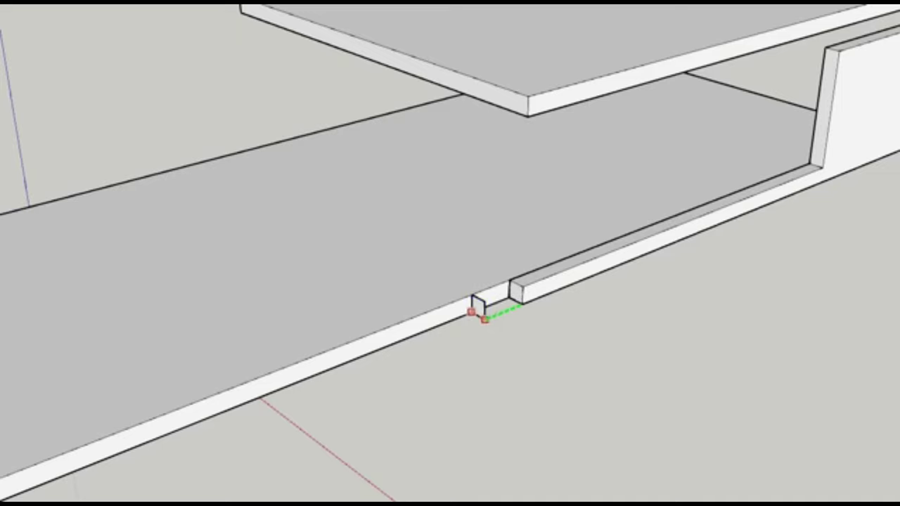
{"action": "double_click", "coordinate": [476, 308]}
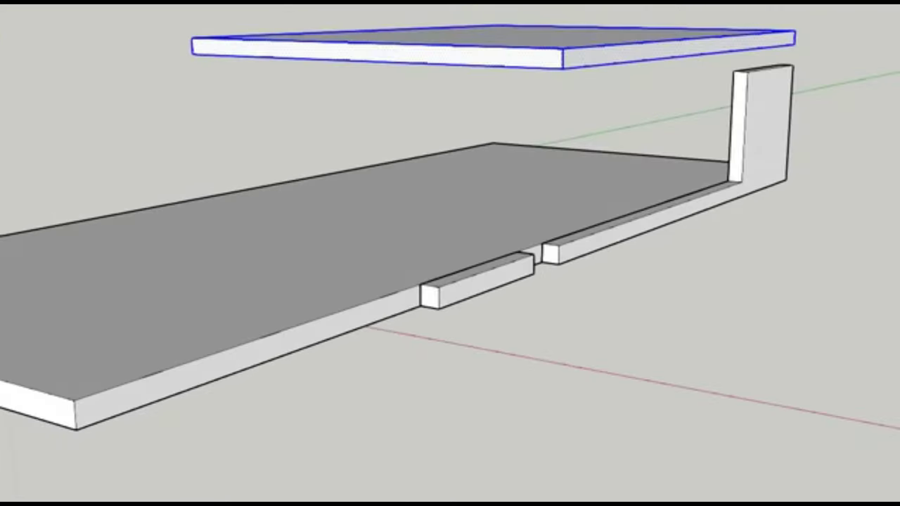
{"action": "left_click", "coordinate": [773, 110]}
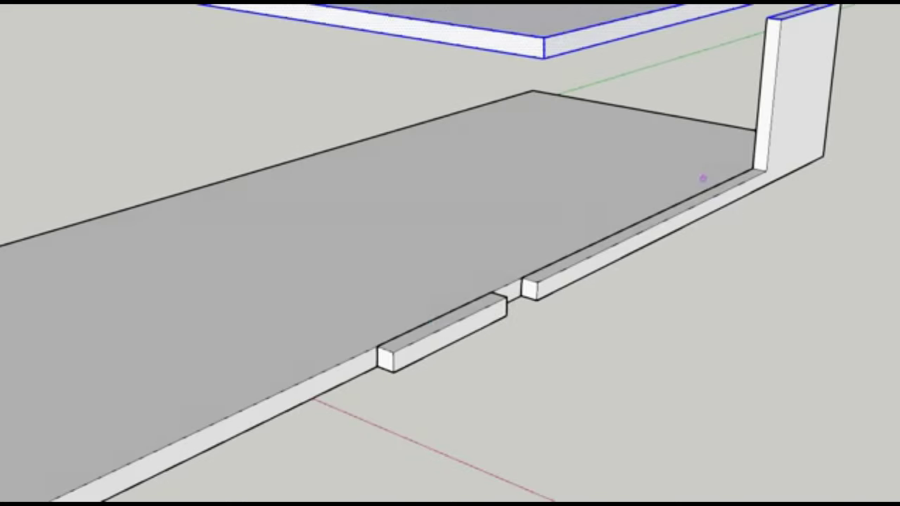
Step: Fix the top slab's height and select the L-shaped shelf, roof slab and right wall piece
{"action": "key", "text": "Escape"}
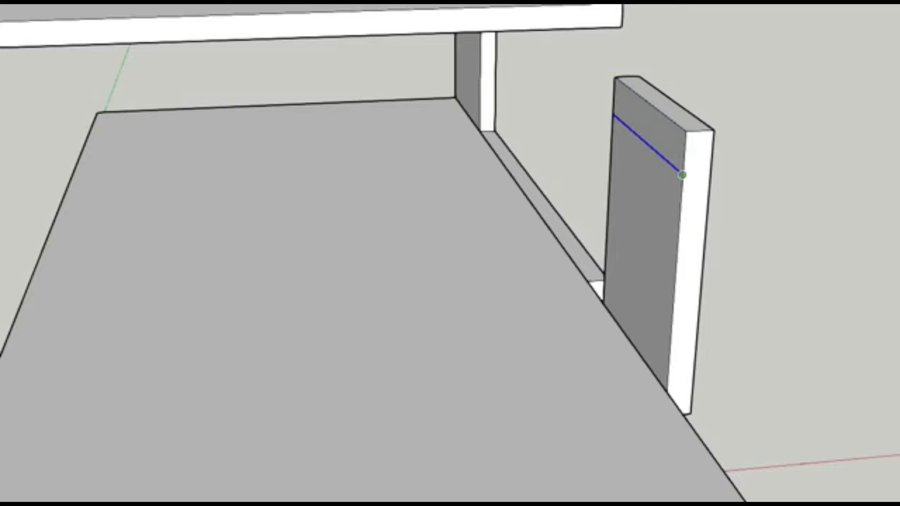
{"action": "scroll", "coordinate": [671, 158], "scroll_direction": "down", "scroll_amount": 1}
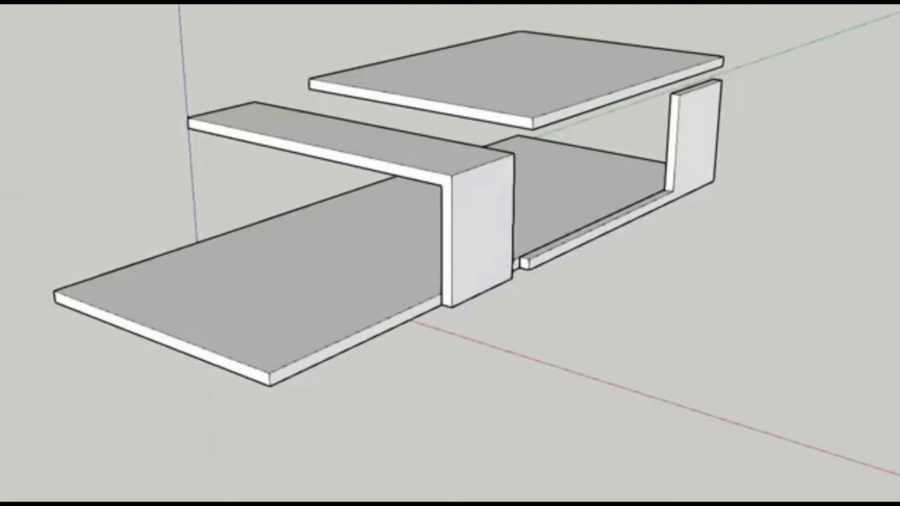
{"action": "triple_click", "coordinate": [478, 232]}
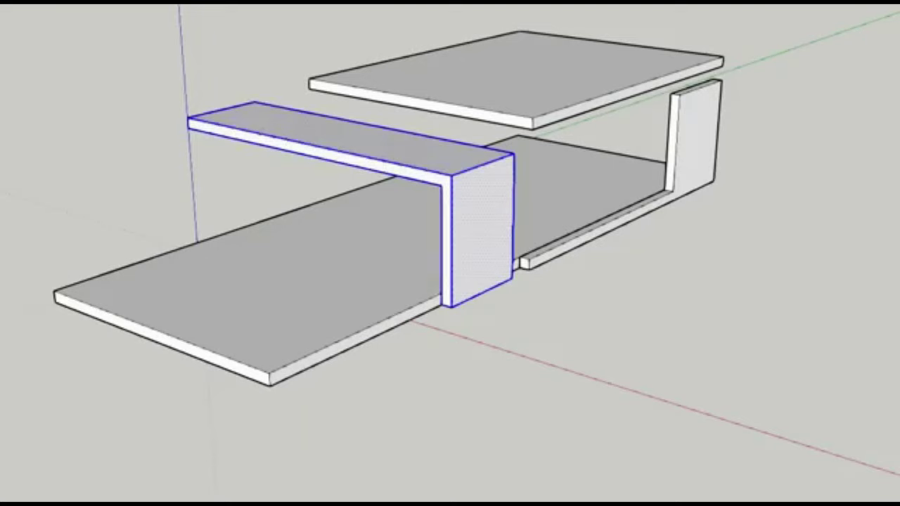
{"action": "left_click", "coordinate": [520, 71]}
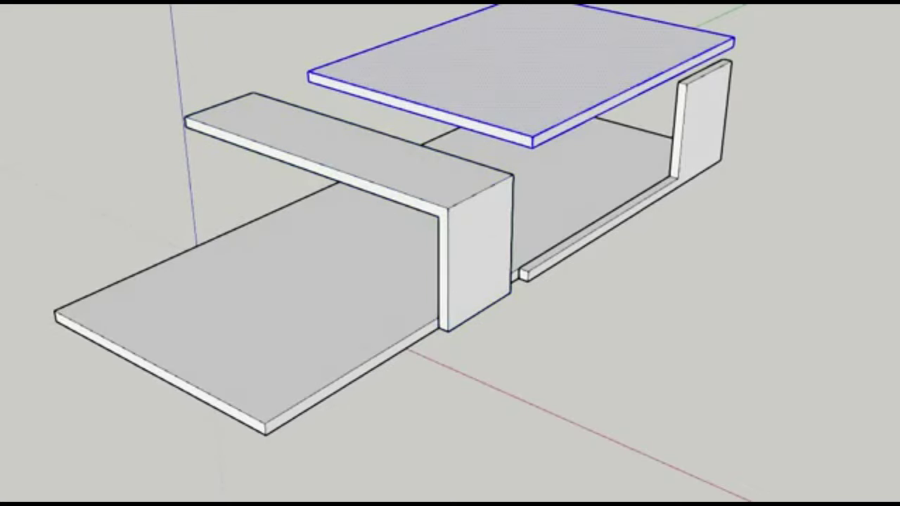
{"action": "left_click", "coordinate": [699, 127]}
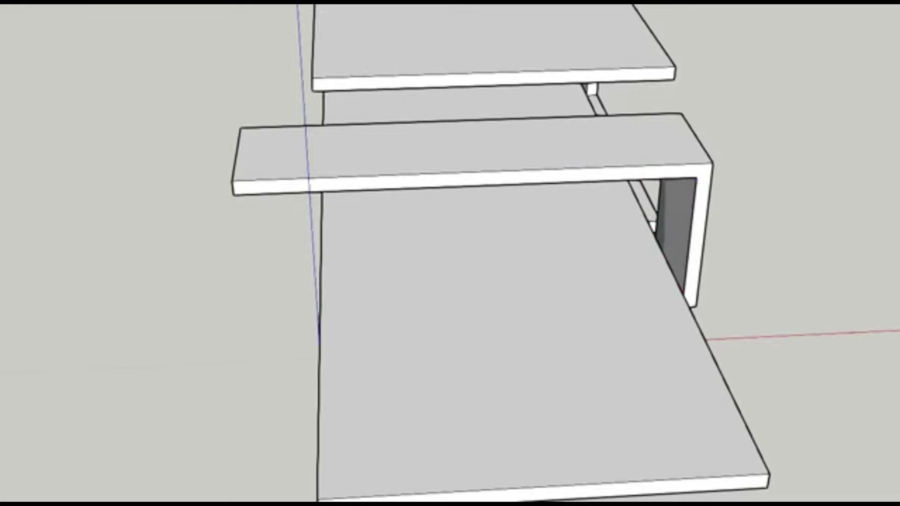
{"action": "scroll", "coordinate": [694, 180], "scroll_direction": "down", "scroll_amount": 2}
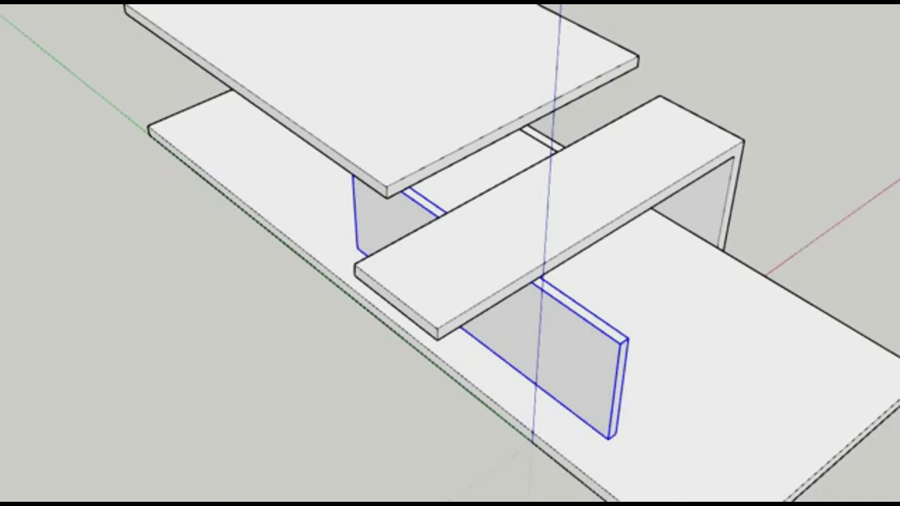
Step: Copy the standing wall panel out to the floor slab's outer edge
{"action": "scroll", "coordinate": [608, 436], "scroll_direction": "up", "scroll_amount": 3}
{"action": "scroll", "coordinate": [606, 450], "scroll_direction": "down", "scroll_amount": 3}
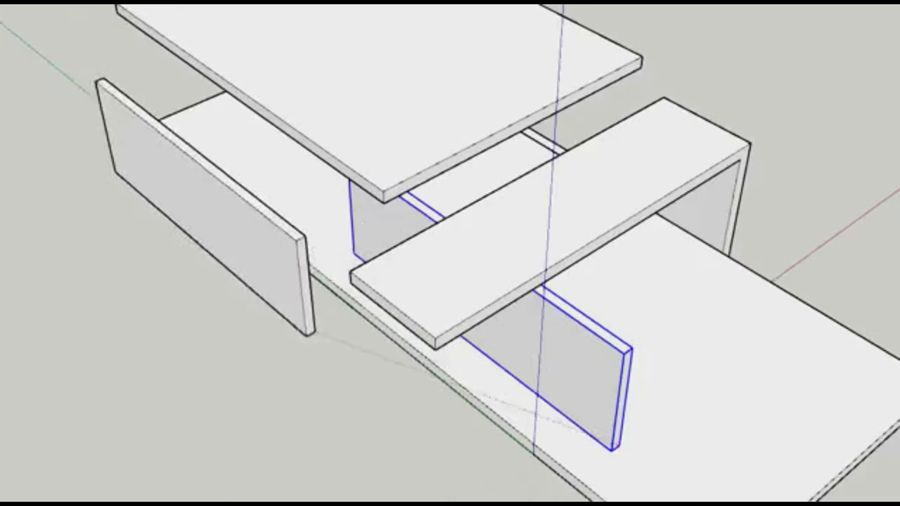
{"action": "scroll", "coordinate": [345, 279], "scroll_direction": "up", "scroll_amount": 3}
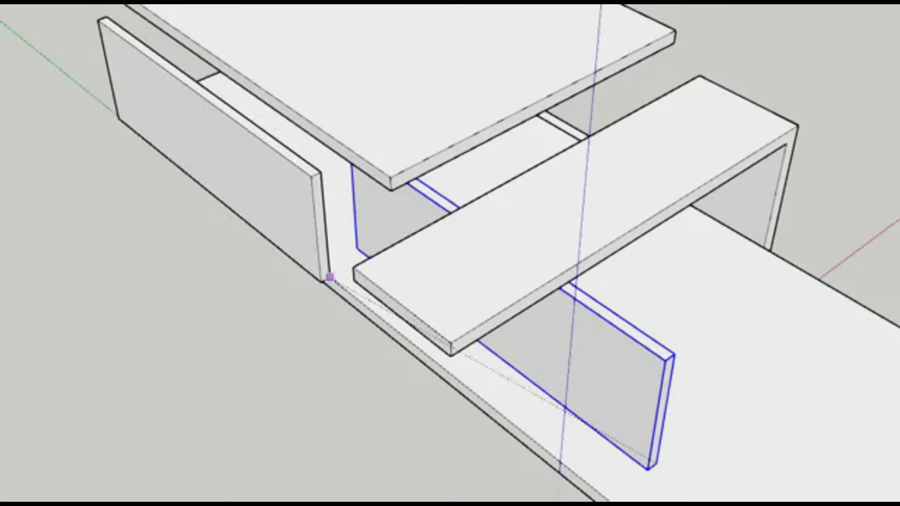
{"action": "left_click", "coordinate": [346, 280]}
{"action": "scroll", "coordinate": [345, 279], "scroll_direction": "up", "scroll_amount": 3}
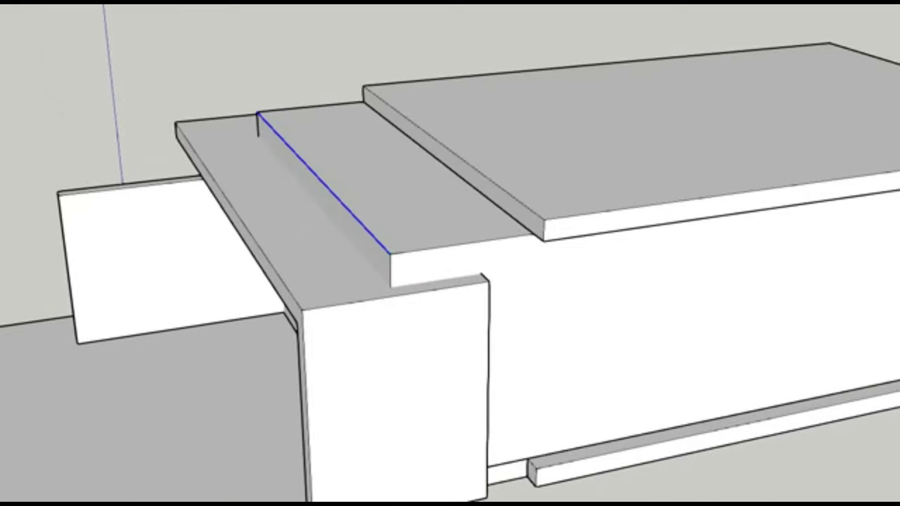
Step: Zoom the view out over the floor area beneath the roof
{"action": "scroll", "coordinate": [464, 273], "scroll_direction": "down", "scroll_amount": 2}
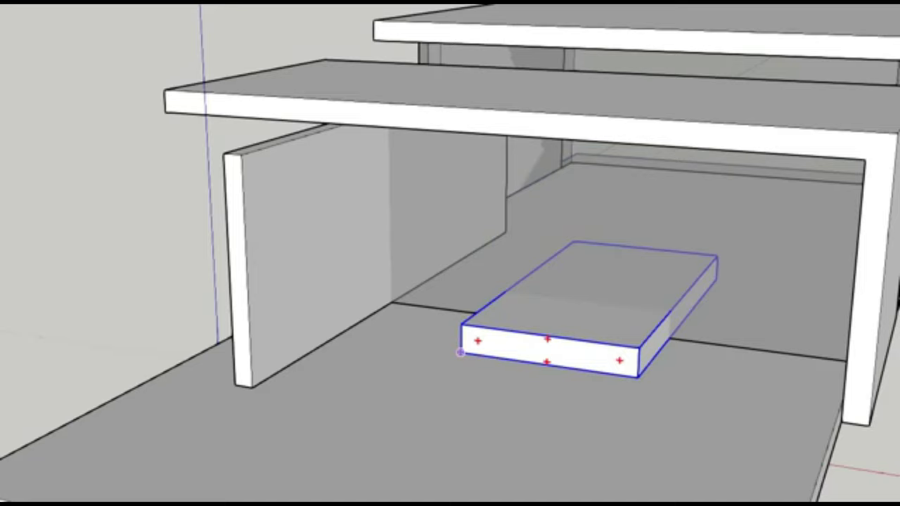
Step: Lift the flat block off the floor to mid-height as a floating shelf
{"action": "left_click_drag", "start_coordinate": [460, 352], "coordinate": [437, 224]}
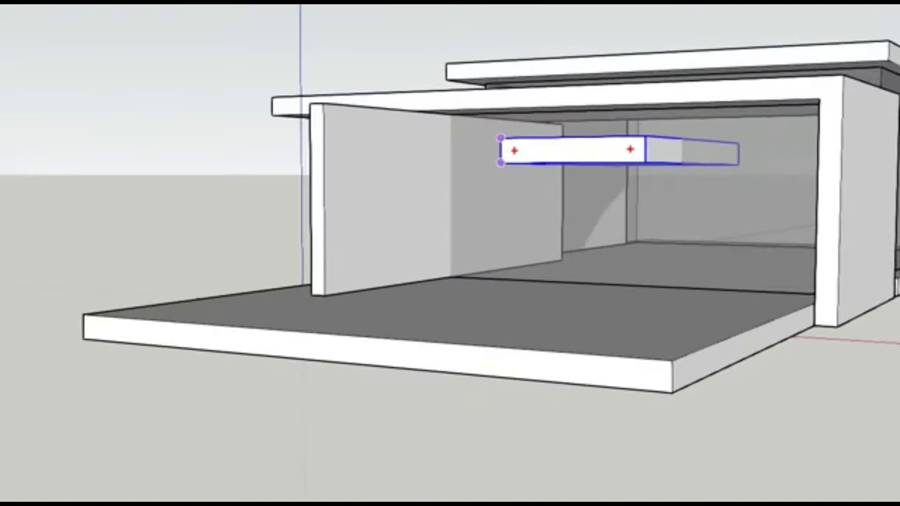
{"action": "left_click", "coordinate": [500, 163]}
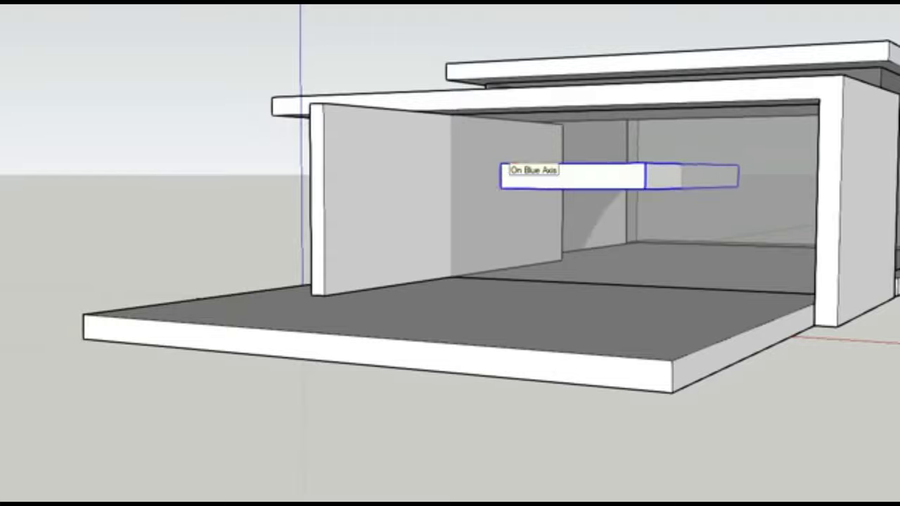
{"action": "scroll", "coordinate": [453, 192], "scroll_direction": "down", "scroll_amount": 3}
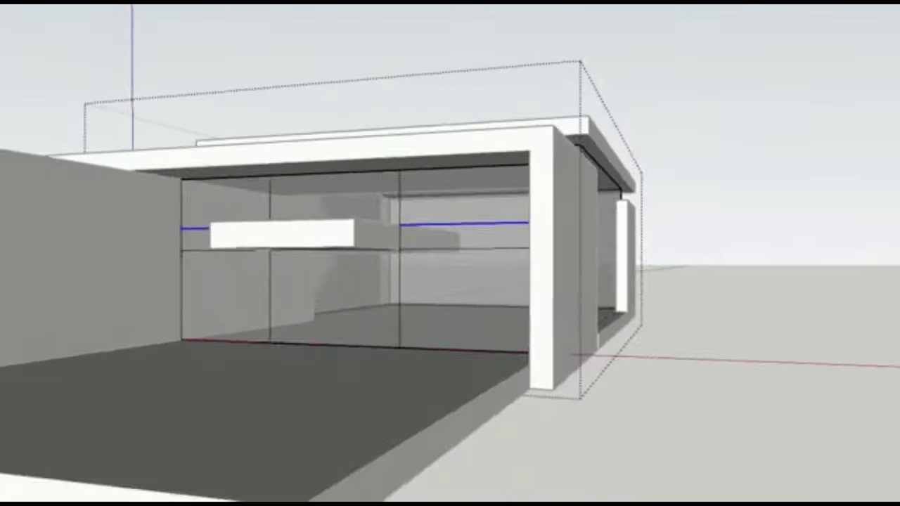
Step: Copy a vertical frame line across the glass front and array it evenly with /3
{"action": "scroll", "coordinate": [420, 332], "scroll_direction": "up", "scroll_amount": 5}
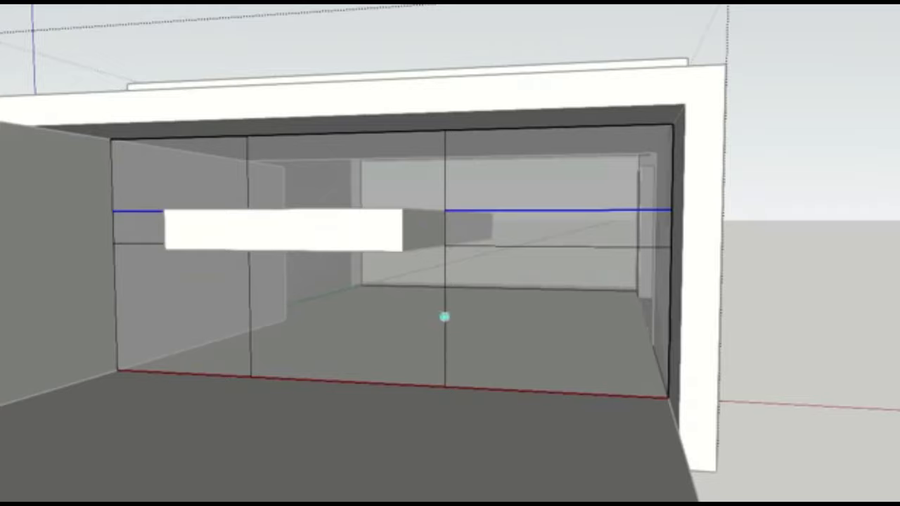
{"action": "left_click", "coordinate": [443, 316]}
{"action": "left_click", "coordinate": [444, 387]}
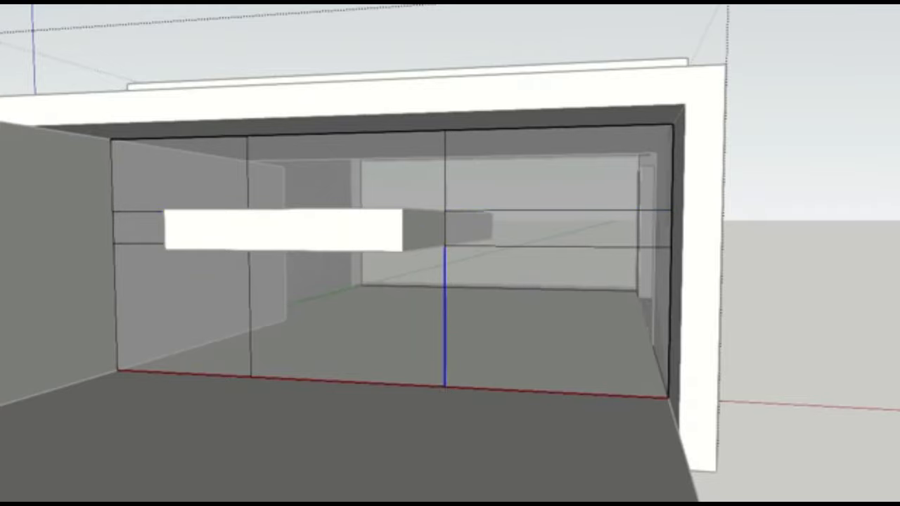
{"action": "left_click", "coordinate": [251, 377]}
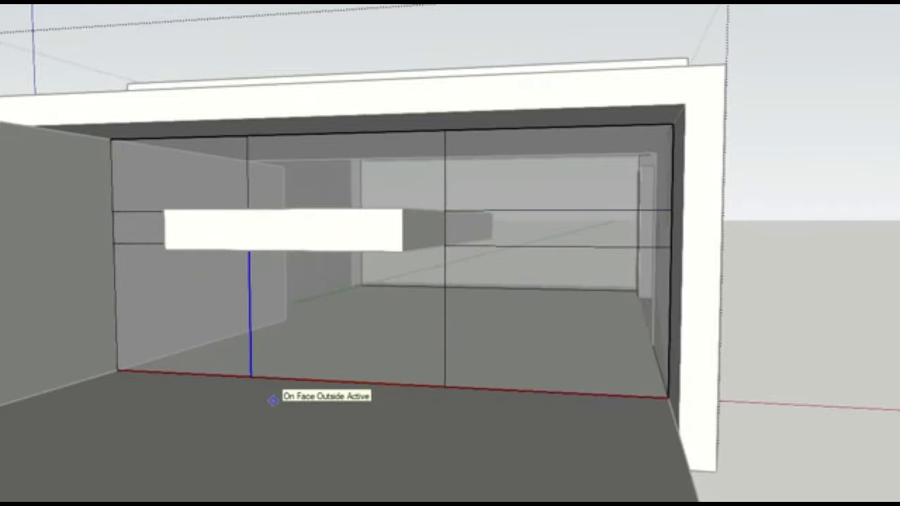
{"action": "type", "text": "/3"}
{"action": "key", "text": "Return"}
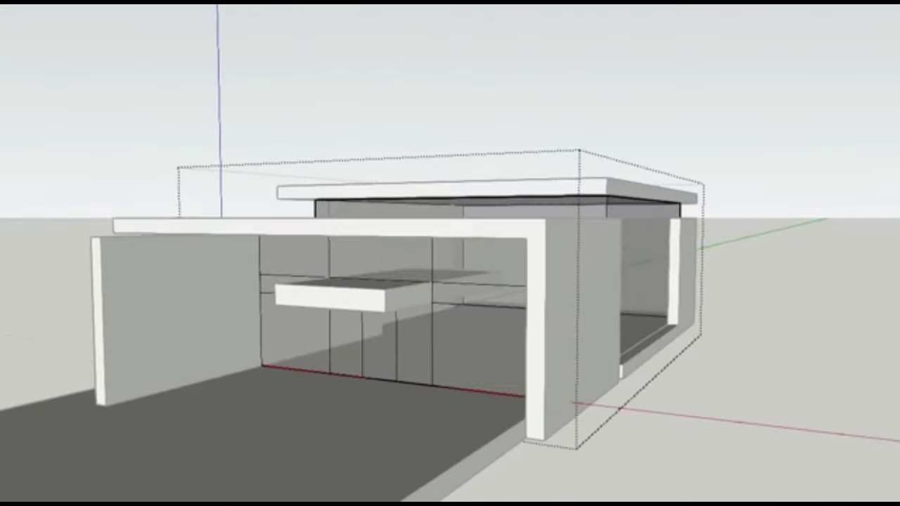
{"action": "scroll", "coordinate": [430, 256], "scroll_direction": "up", "scroll_amount": 3}
{"action": "scroll", "coordinate": [466, 288], "scroll_direction": "up", "scroll_amount": 3}
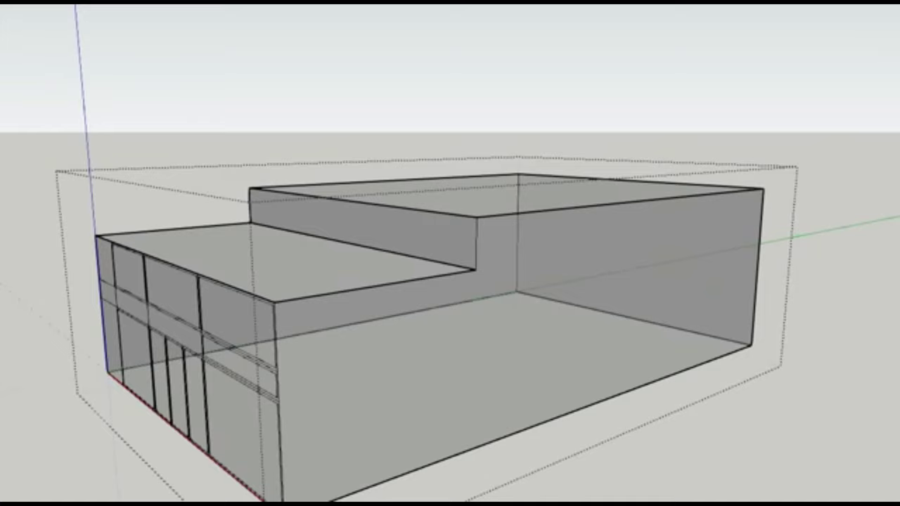
Step: Array the side wall's vertical edge into /5 even divisions and copy the bottom edge up as a horizontal division
{"action": "left_click", "coordinate": [757, 267]}
{"action": "left_click", "coordinate": [763, 189]}
{"action": "left_click", "coordinate": [477, 217]}
{"action": "type", "text": "/5"}
{"action": "key", "text": "Return"}
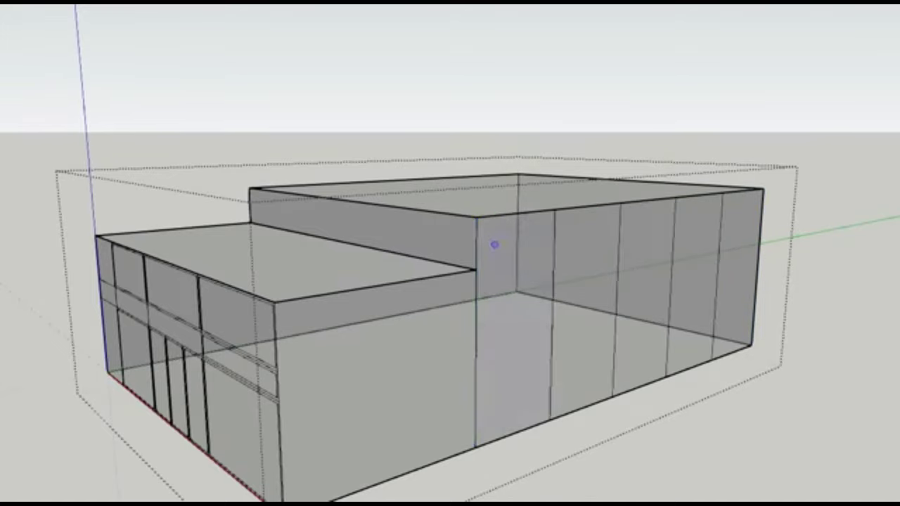
{"action": "key", "text": "Escape"}
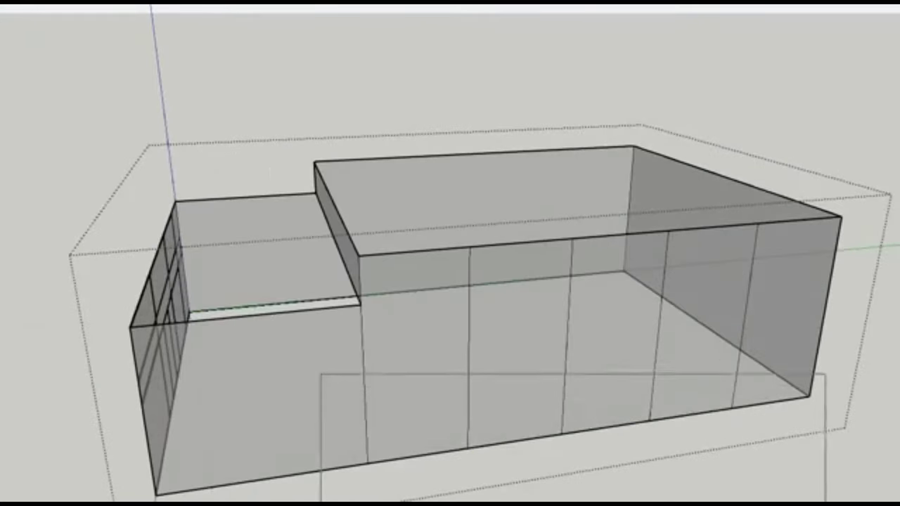
{"action": "left_click_drag", "start_coordinate": [322, 373], "coordinate": [843, 492]}
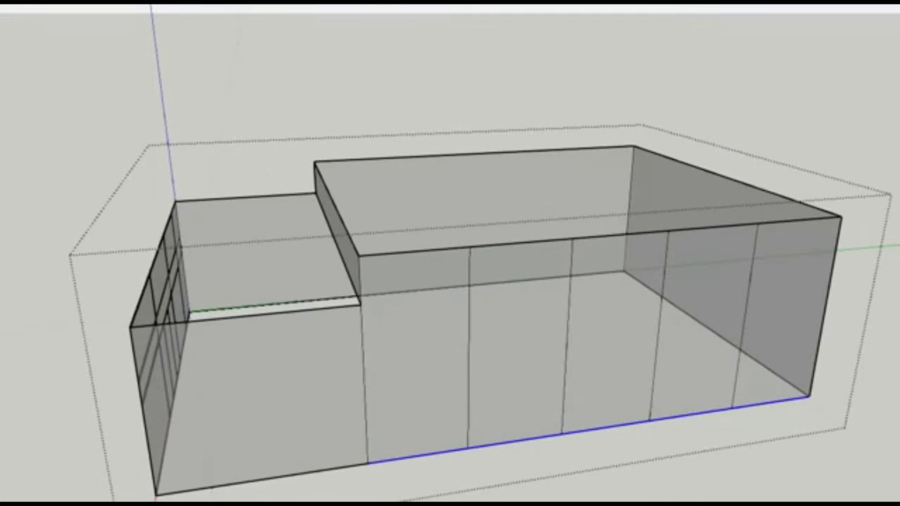
{"action": "left_click", "coordinate": [367, 463]}
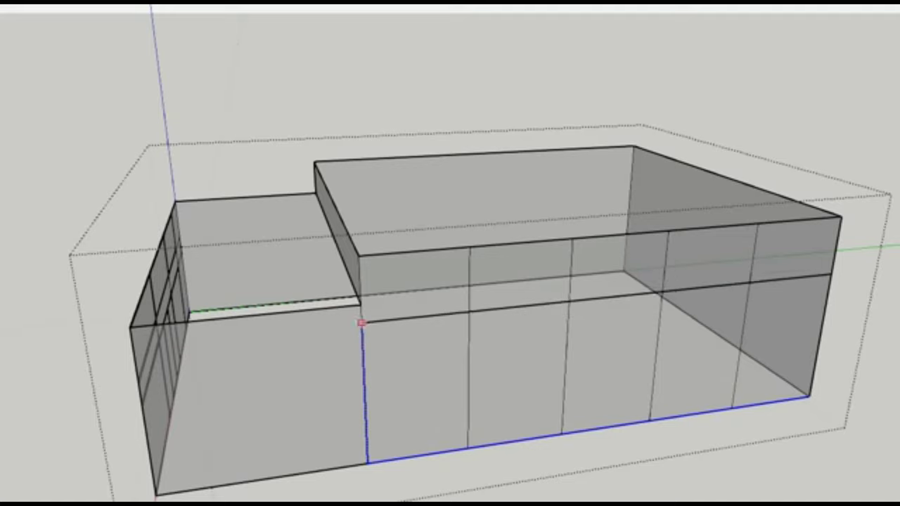
Step: Offset an inset frame outline into each of the nine side-wall panes
{"action": "key", "text": "f"}
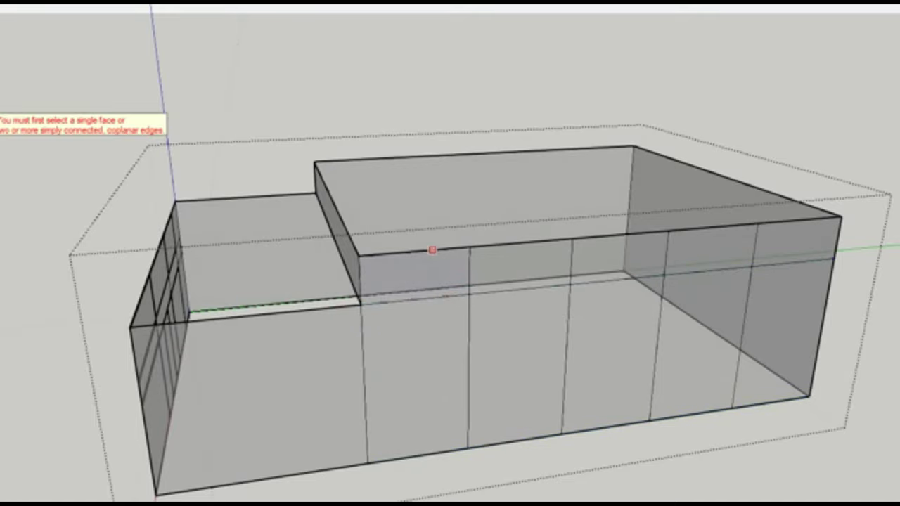
{"action": "double_click", "coordinate": [520, 270]}
{"action": "double_click", "coordinate": [605, 280]}
{"action": "double_click", "coordinate": [703, 266]}
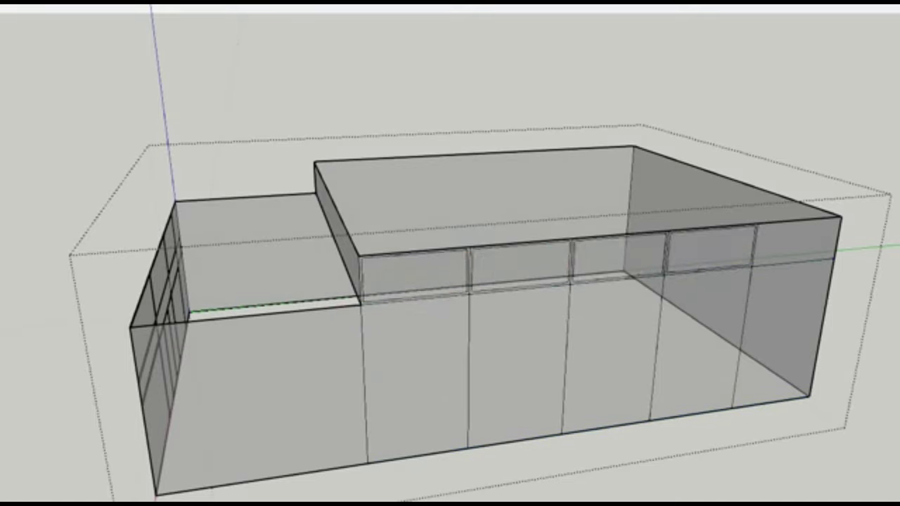
{"action": "double_click", "coordinate": [773, 261]}
{"action": "double_click", "coordinate": [749, 303]}
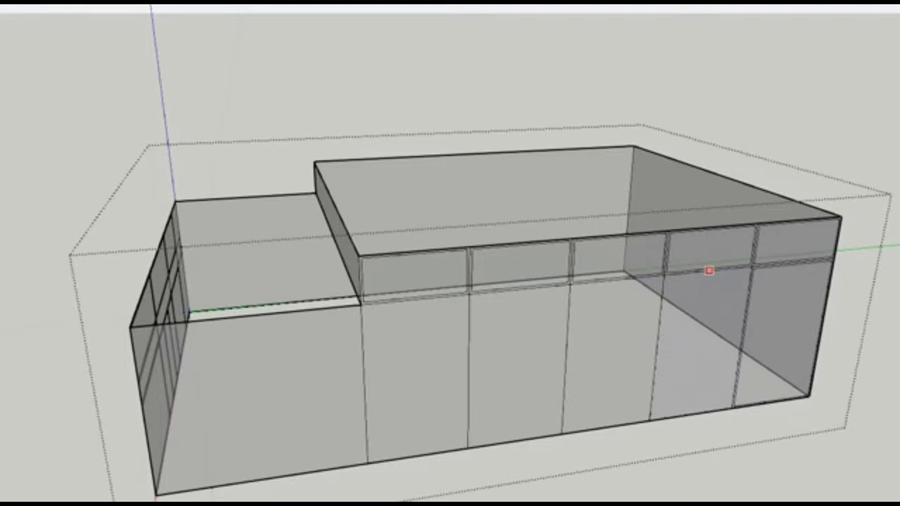
{"action": "double_click", "coordinate": [709, 274]}
{"action": "double_click", "coordinate": [607, 281]}
{"action": "double_click", "coordinate": [515, 290]}
{"action": "double_click", "coordinate": [428, 299]}
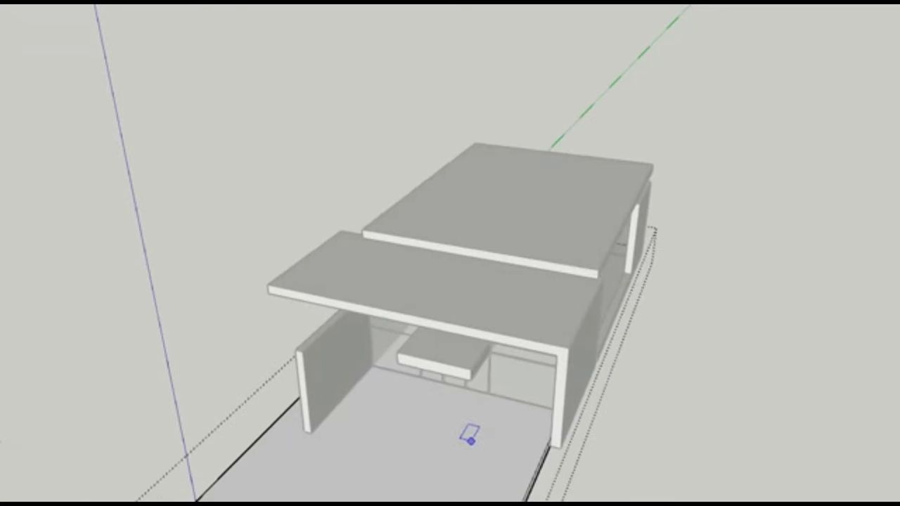
Step: Draw a rectangle outline inset on the long forecourt slab in front of the house
{"action": "left_click", "coordinate": [471, 441]}
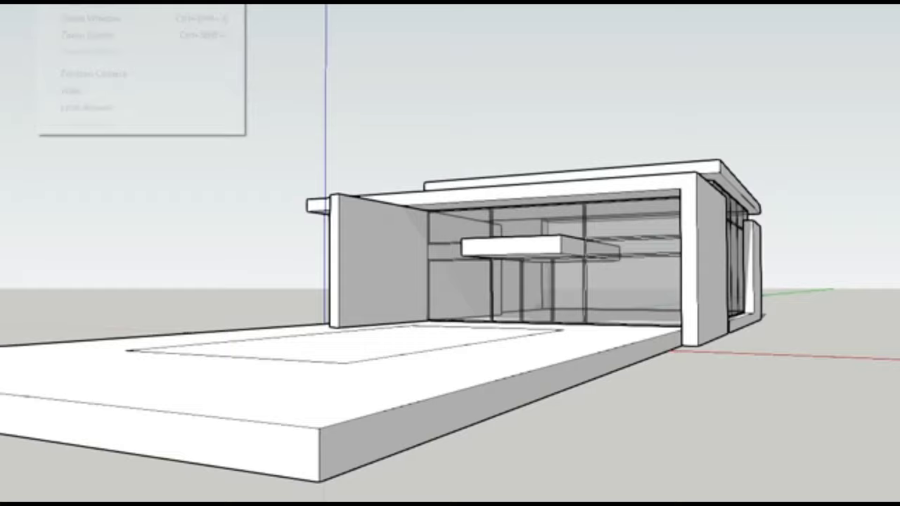
Step: Step the eye-level camera forward and lower toward the driveway in front of the house
{"action": "key", "text": "alt+c"}
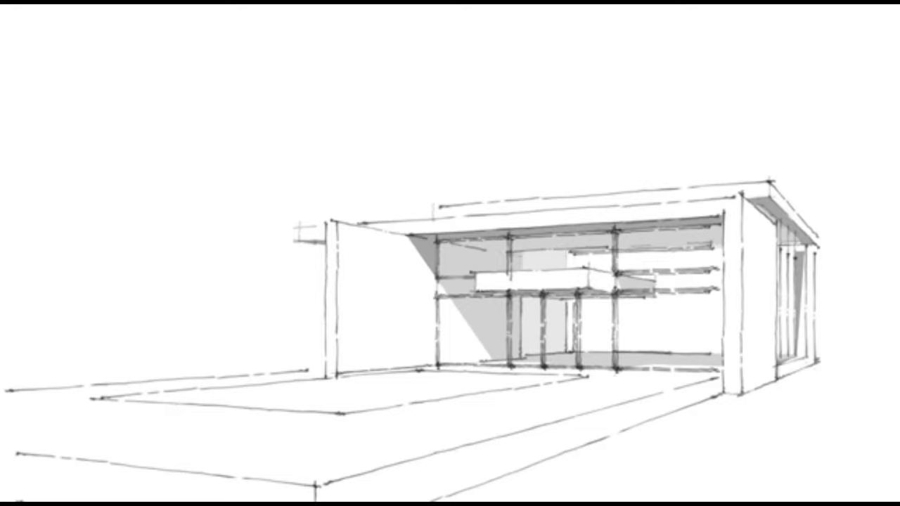
Step: Add a new scene from View > Animation capturing the current camera view
{"action": "key", "text": "alt+v"}
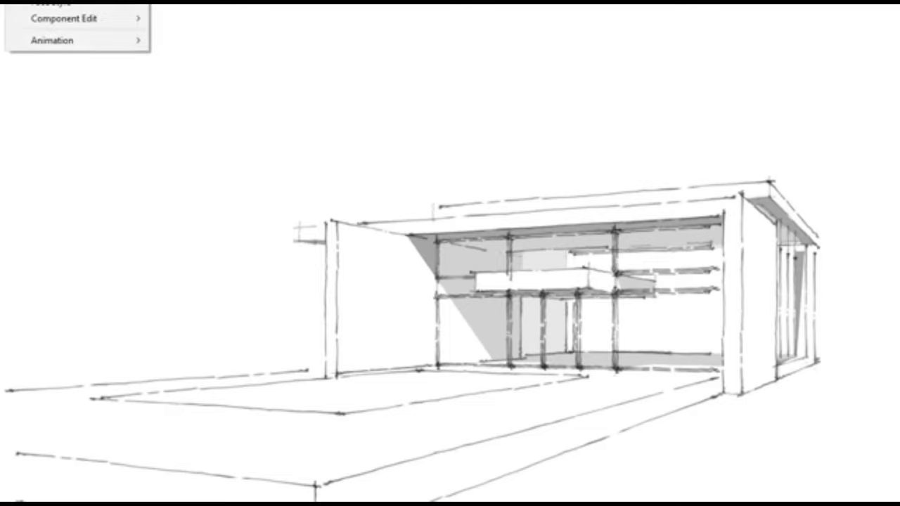
{"action": "key", "text": "Return"}
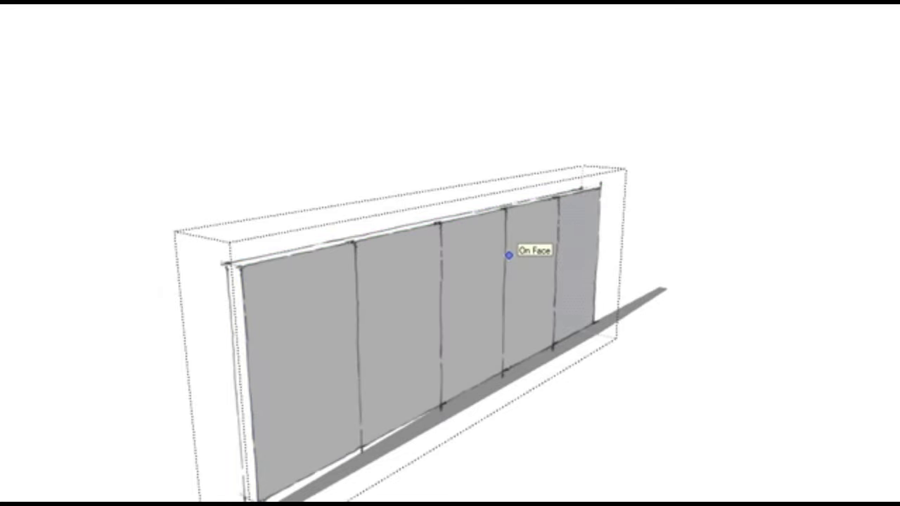
Step: Array the wall divider into six, then eight, equal panels across the glass wall
{"action": "type", "text": "6"}
{"action": "key", "text": "Return"}
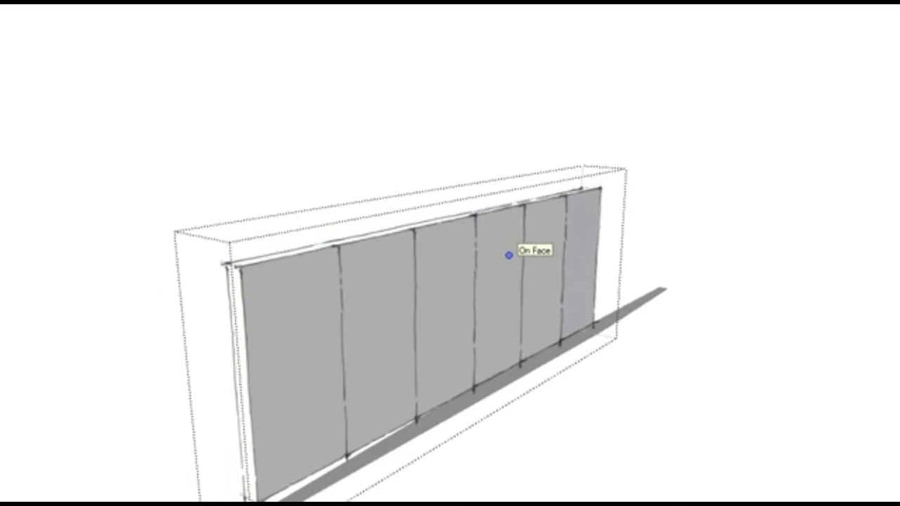
{"action": "type", "text": "8"}
{"action": "key", "text": "Return"}
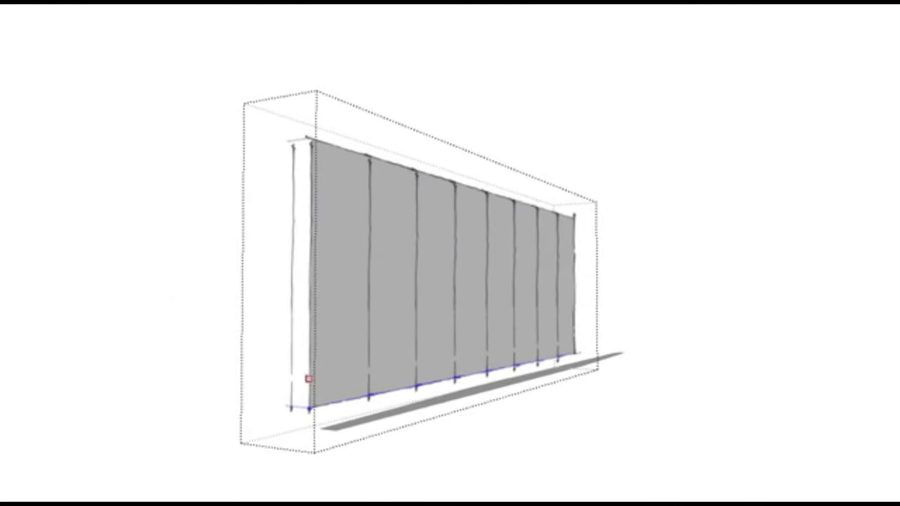
{"action": "left_click", "coordinate": [309, 406]}
{"action": "key", "text": "Escape"}
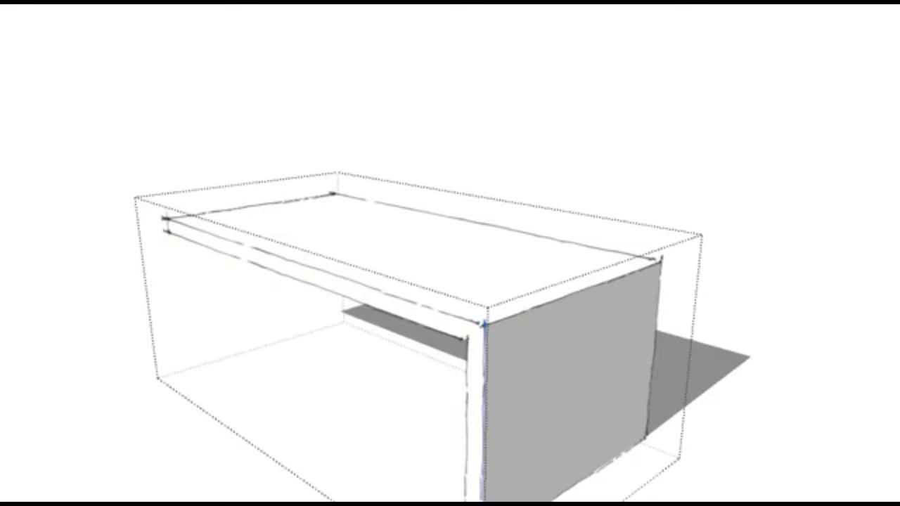
Step: Draw the edge along the panel's top and fill the grey face with vertical slat lines
{"action": "left_click", "coordinate": [661, 260]}
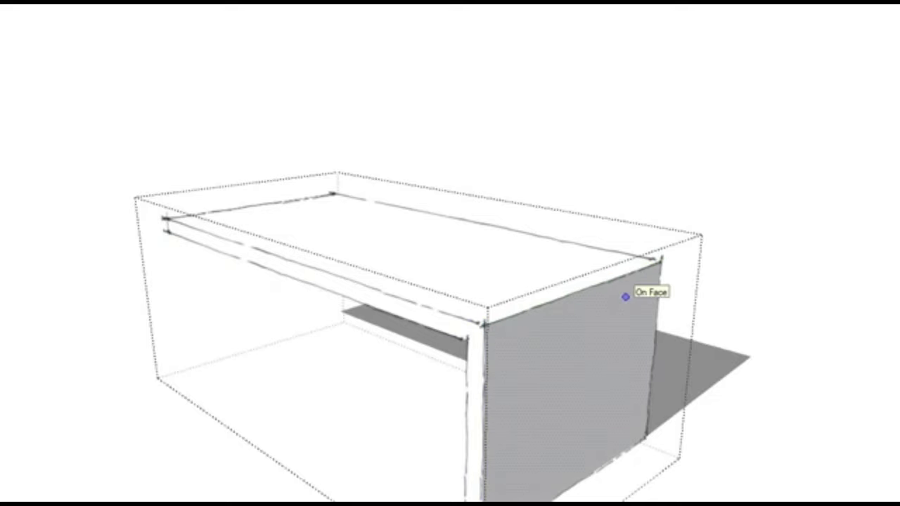
{"action": "left_click", "coordinate": [626, 297]}
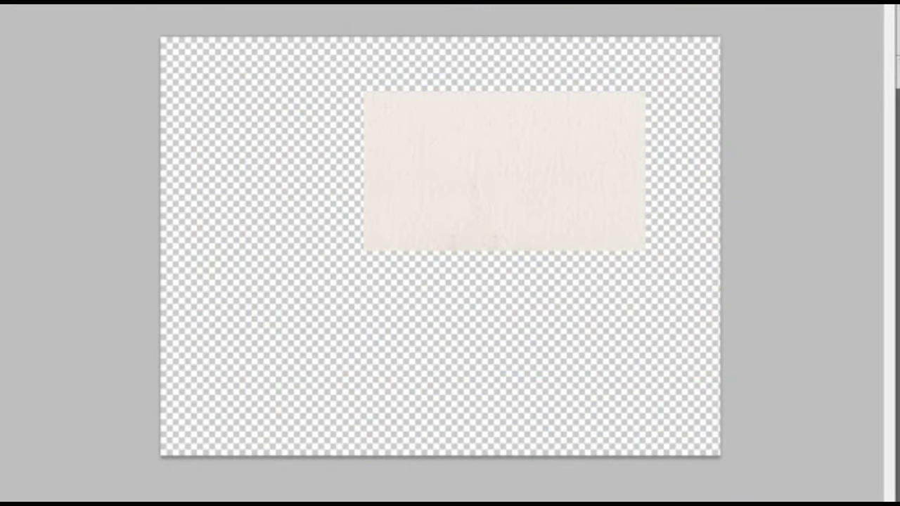
Step: Move and scale the paper texture layer so it covers the whole canvas
{"action": "key", "text": "ctrl+t"}
{"action": "left_click_drag", "start_coordinate": [504, 171], "coordinate": [579, 116]}
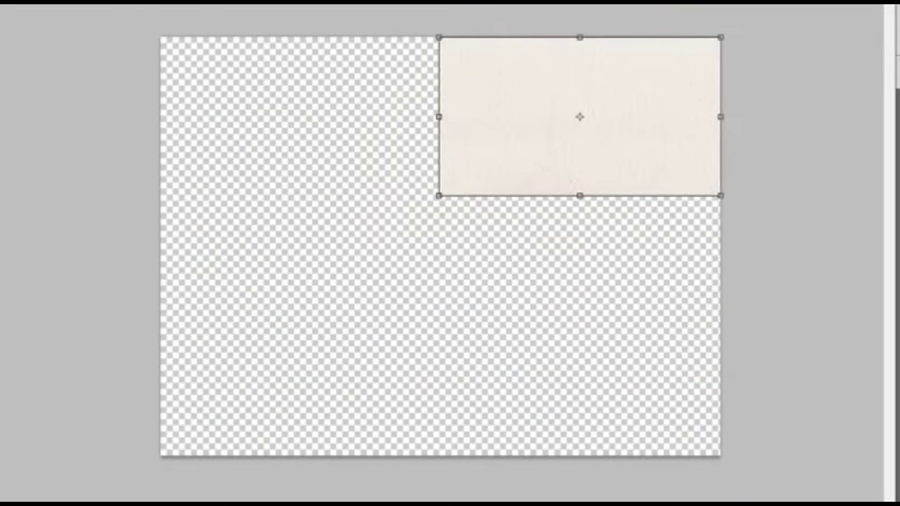
{"action": "mouse_move", "coordinate": [439, 195]}
{"action": "left_mouse_down"}
{"action": "mouse_move", "coordinate": [20, 431]}
{"action": "mouse_move", "coordinate": [14, 456]}
{"action": "left_mouse_up"}
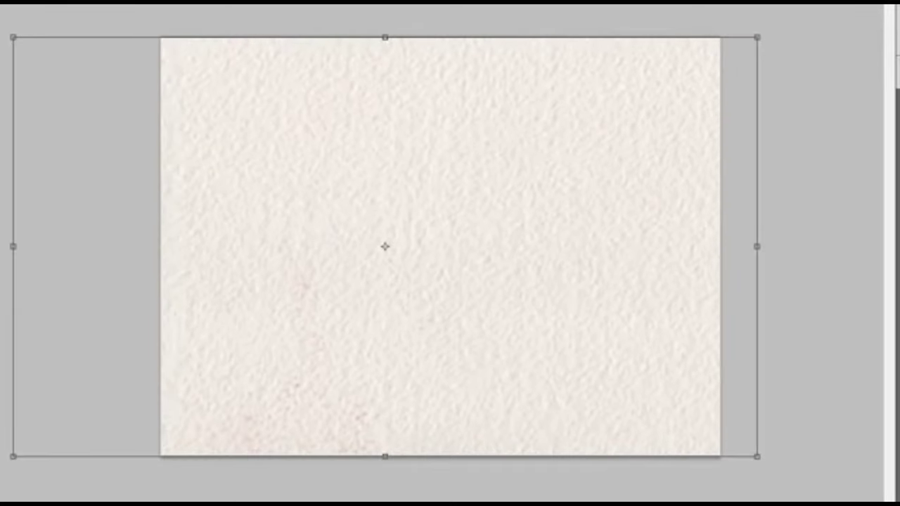
Step: Widen the canvas further to the left and select the entire canvas
{"action": "key", "text": "ctrl+t"}
{"action": "left_click_drag", "start_coordinate": [259, 246], "coordinate": [110, 246]}
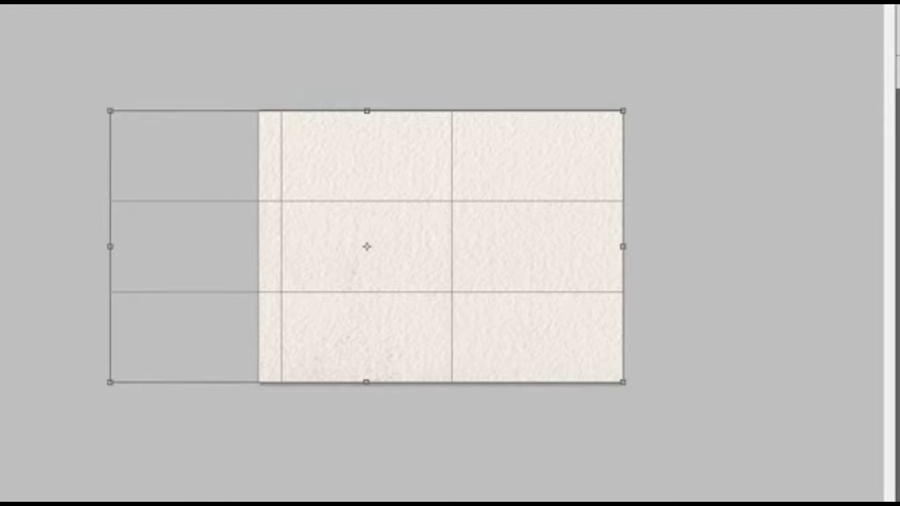
{"action": "key", "text": "Return"}
{"action": "key", "text": "ctrl+0"}
{"action": "key", "text": "ctrl+a"}
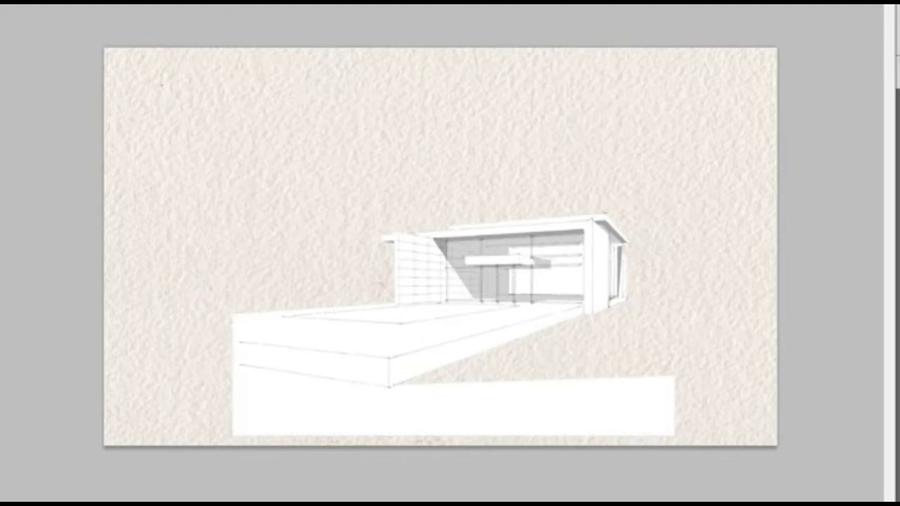
Step: Paint grey washes near the left roof, in the upper-right sky and right of the building
{"action": "right_click", "coordinate": [454, 191]}
{"action": "left_click_drag", "start_coordinate": [362, 239], "coordinate": [429, 225]}
{"action": "right_click", "coordinate": [351, 275]}
{"action": "left_click_drag", "start_coordinate": [569, 207], "coordinate": [695, 182]}
{"action": "left_click_drag", "start_coordinate": [619, 260], "coordinate": [696, 309]}
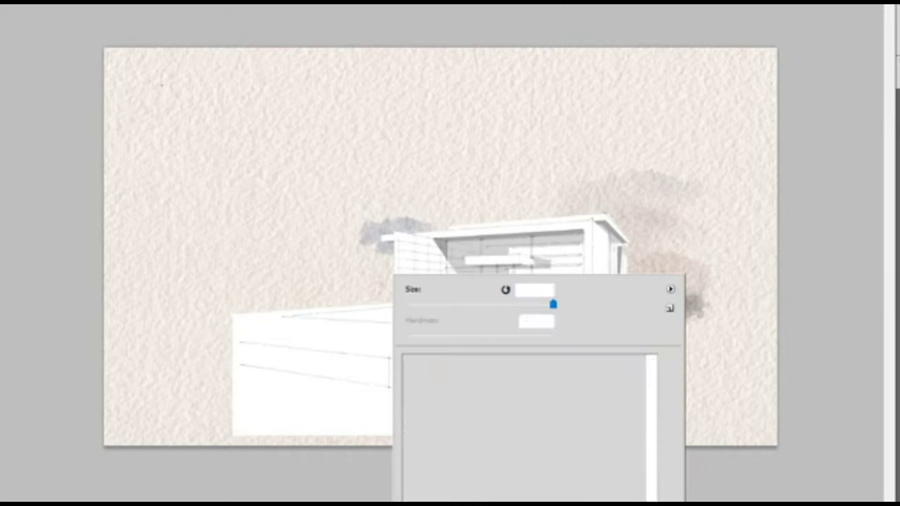
Step: Paint a blue-grey watercolour wash left of the house, undoing the lower-left stroke
{"action": "right_click", "coordinate": [394, 276]}
{"action": "left_click_drag", "start_coordinate": [351, 197], "coordinate": [394, 225]}
{"action": "right_click", "coordinate": [491, 263]}
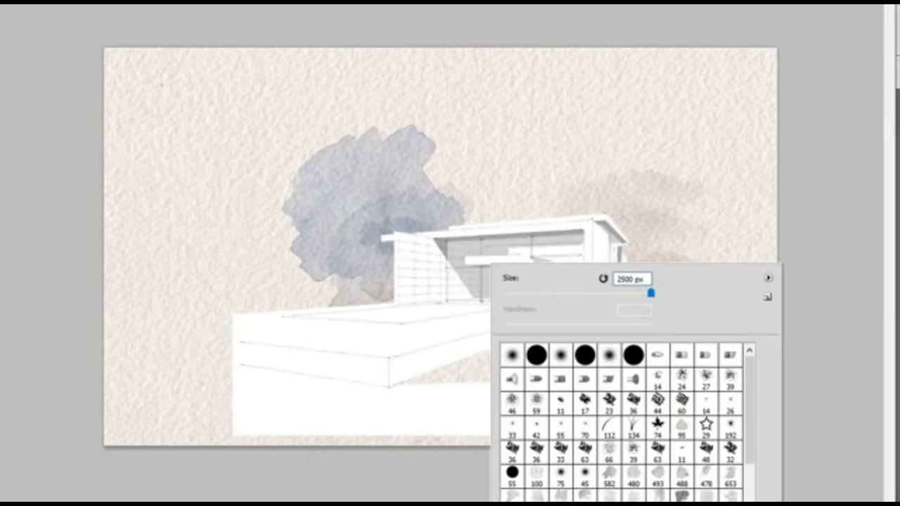
{"action": "key", "text": "Escape"}
{"action": "right_click", "coordinate": [436, 245]}
{"action": "double_click", "coordinate": [571, 261]}
{"action": "left_click_drag", "start_coordinate": [239, 246], "coordinate": [387, 295]}
{"action": "key", "text": "ctrl+z"}
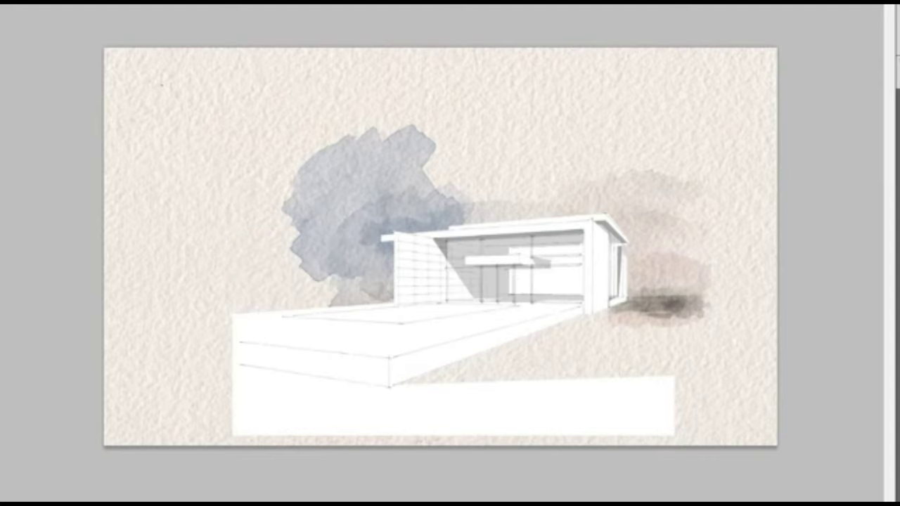
Step: Lay a brownish wash right of the house and a larger blue wash left with the 675 brush
{"action": "left_click_drag", "start_coordinate": [541, 211], "coordinate": [696, 239]}
{"action": "right_click", "coordinate": [402, 295]}
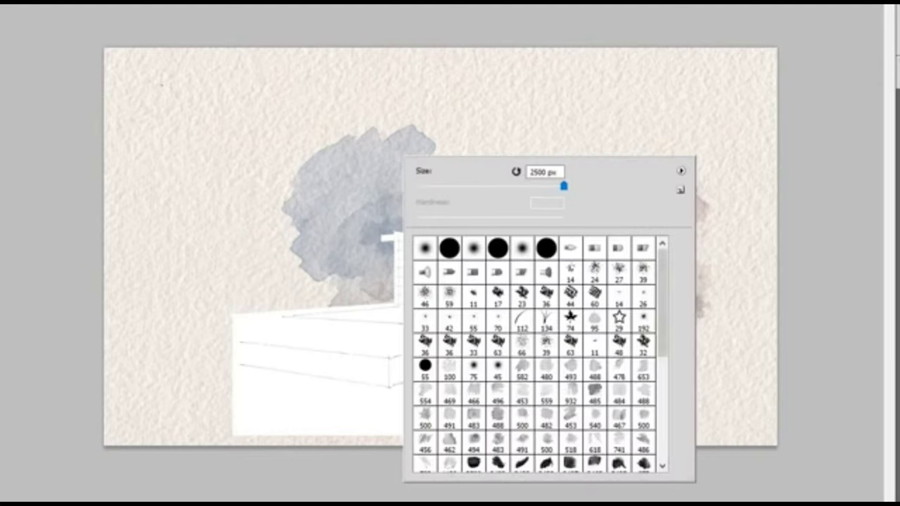
{"action": "scroll", "coordinate": [538, 351], "scroll_direction": "down", "scroll_amount": 3}
{"action": "left_click", "coordinate": [473, 444]}
{"action": "left_click_drag", "start_coordinate": [267, 295], "coordinate": [390, 302]}
{"action": "key", "text": "ctrl+z"}
{"action": "left_click_drag", "start_coordinate": [232, 267], "coordinate": [390, 295]}
Step: Switch to a 675 px watercolour brush and extend the brown wash left and upward
{"action": "right_click", "coordinate": [475, 270]}
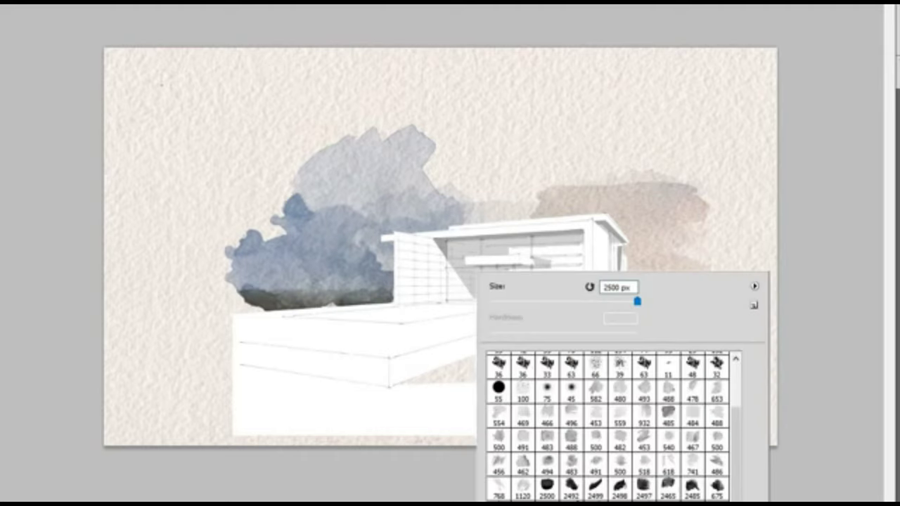
{"action": "right_click", "coordinate": [430, 180]}
{"action": "left_click", "coordinate": [525, 420]}
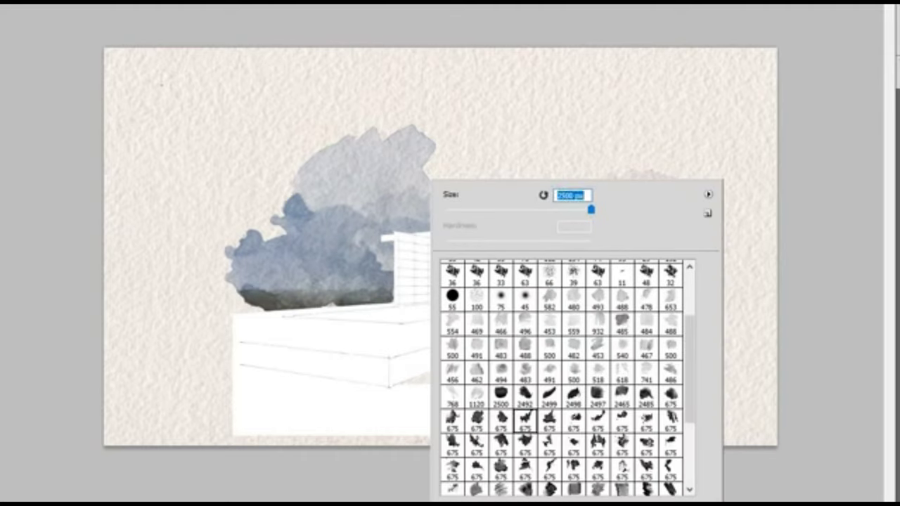
{"action": "key", "text": "Return"}
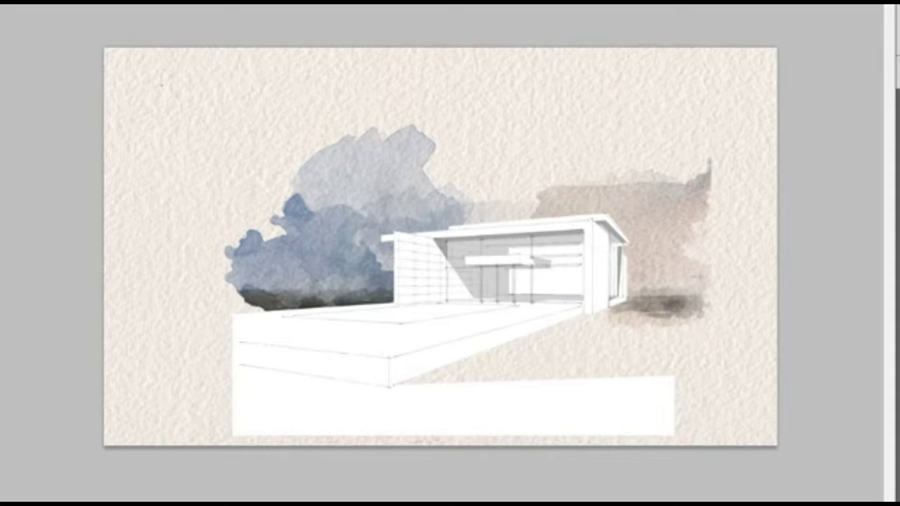
{"action": "left_click_drag", "start_coordinate": [632, 151], "coordinate": [492, 207]}
Step: Try other 675 px watercolour brush presets for the washes
{"action": "right_click", "coordinate": [559, 246]}
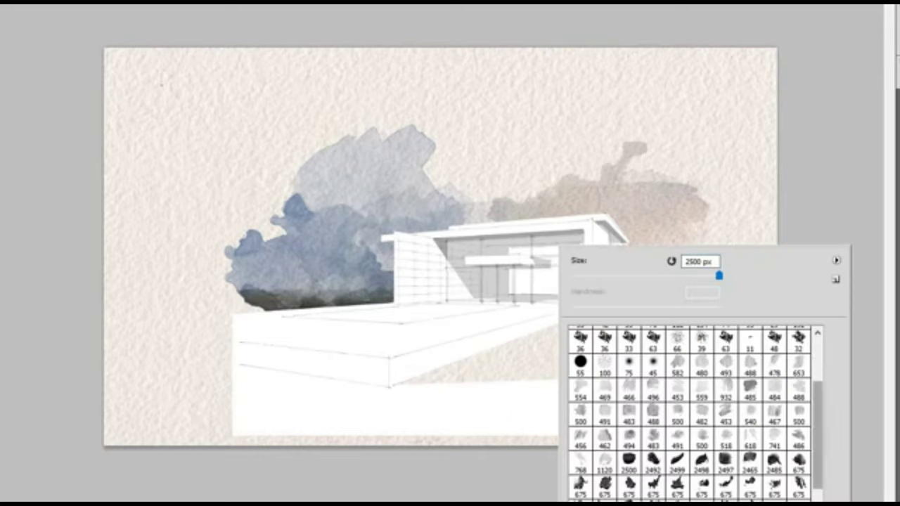
{"action": "left_click", "coordinate": [701, 487]}
{"action": "key", "text": "Return"}
{"action": "left_click", "coordinate": [668, 176]}
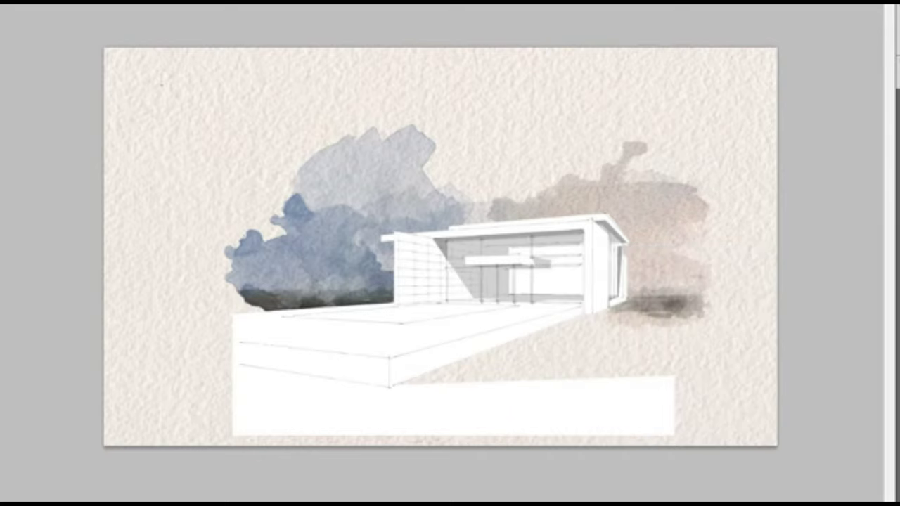
{"action": "right_click", "coordinate": [525, 218]}
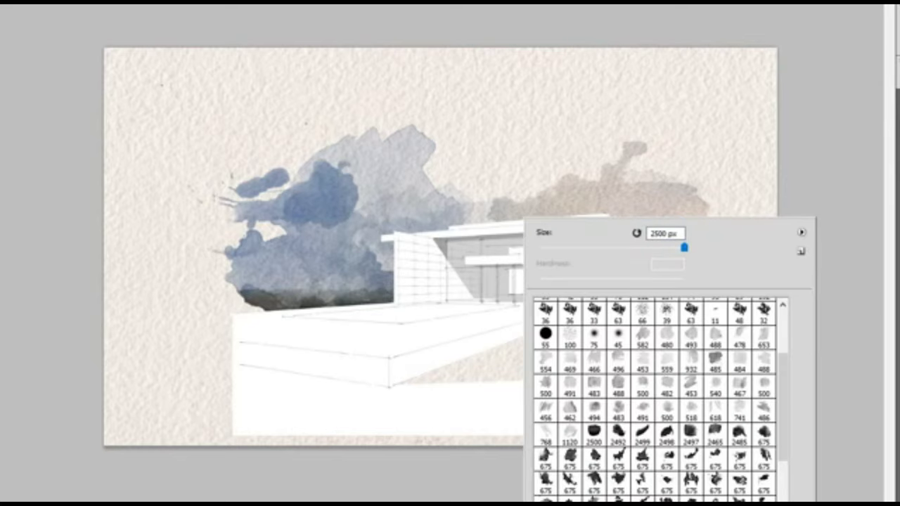
{"action": "right_click", "coordinate": [465, 189]}
{"action": "left_click", "coordinate": [608, 453]}
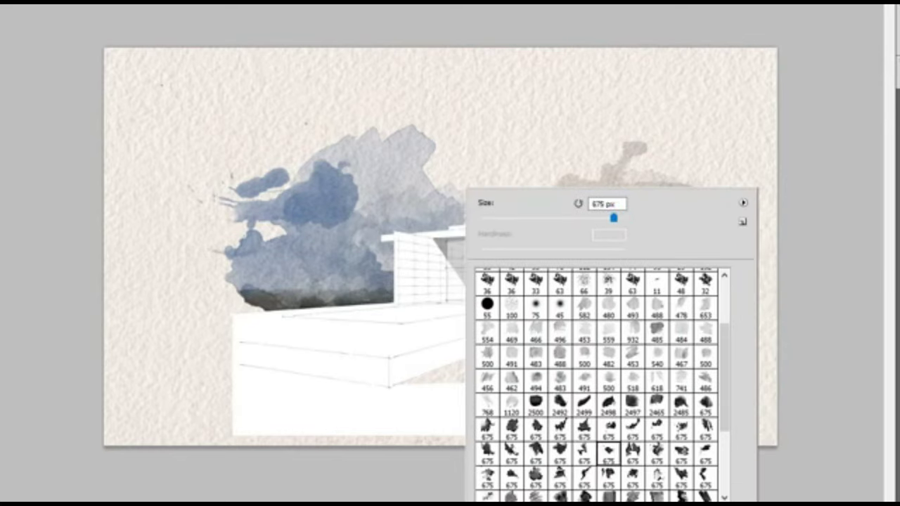
{"action": "key", "text": "Return"}
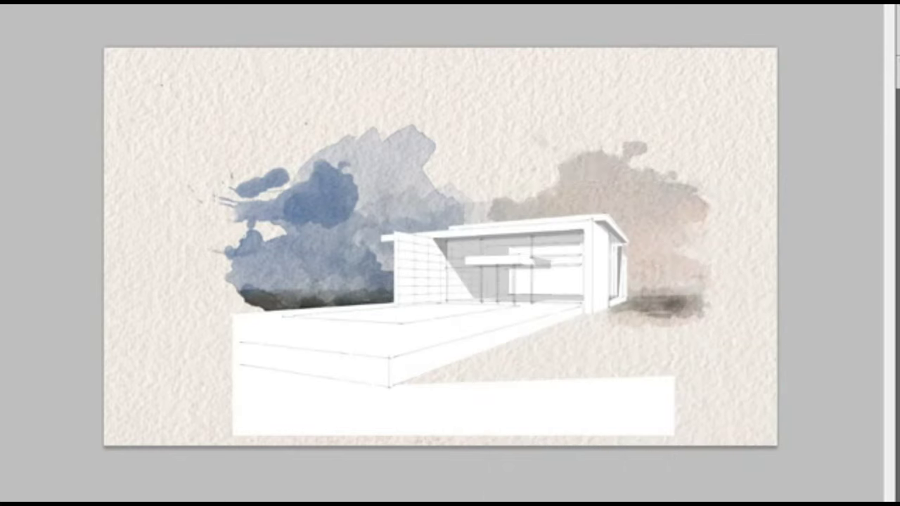